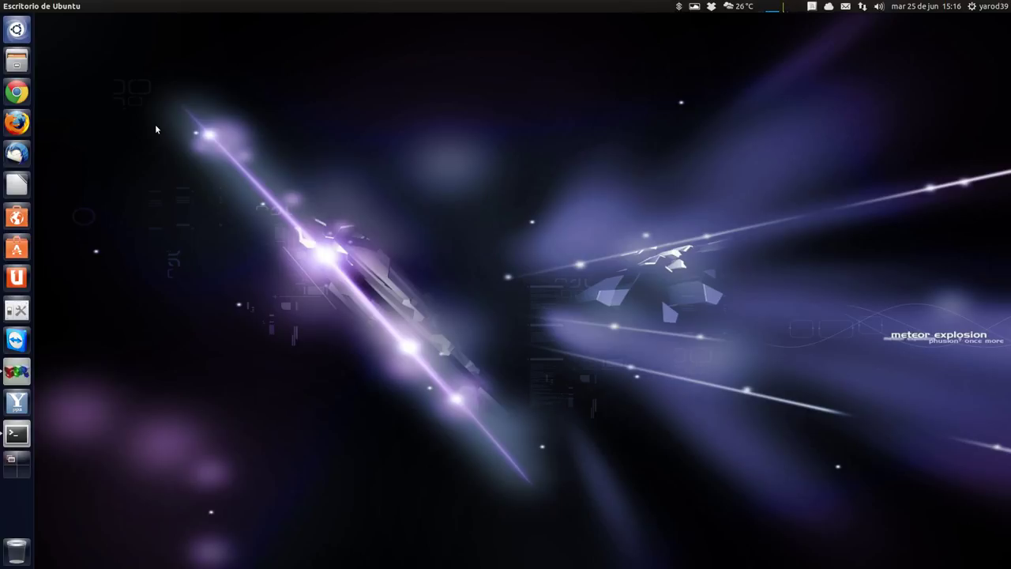
Step: Launch the ffDiaporama movie creator from the Ubuntu application search
{"action": "left_click", "coordinate": [17, 29]}
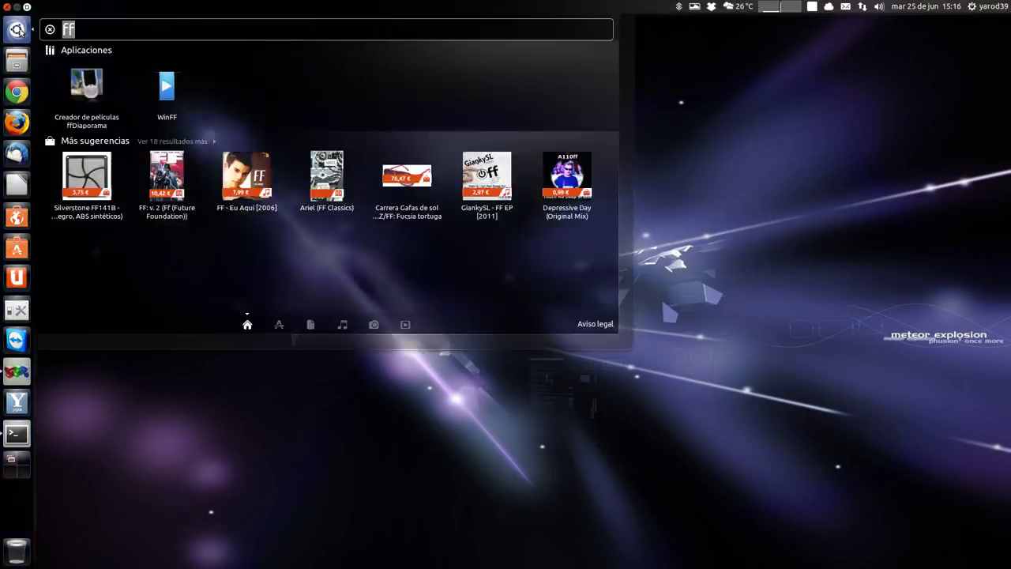
{"action": "left_click", "coordinate": [87, 80]}
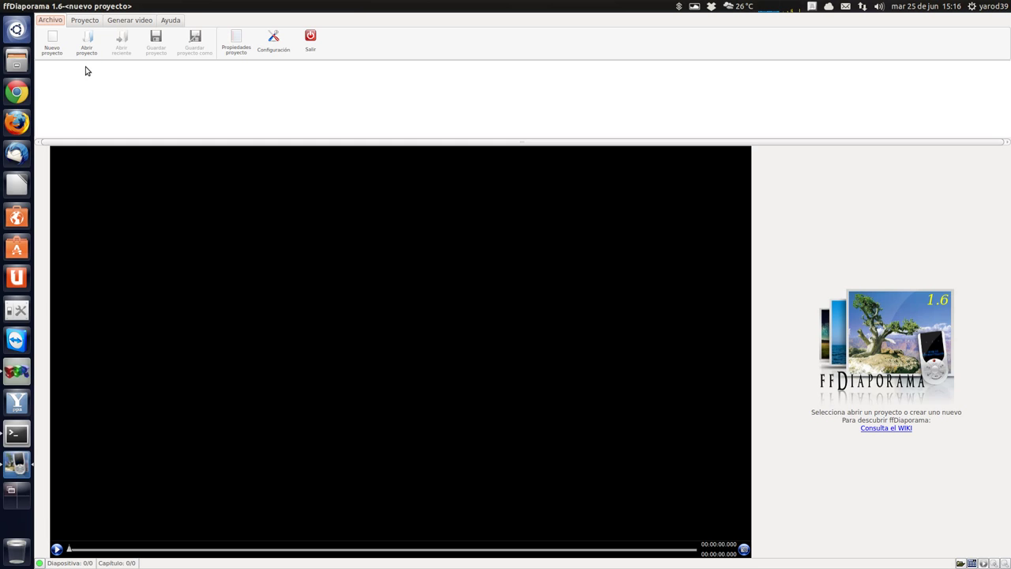
{"action": "mouse_move", "coordinate": [27, 8]}
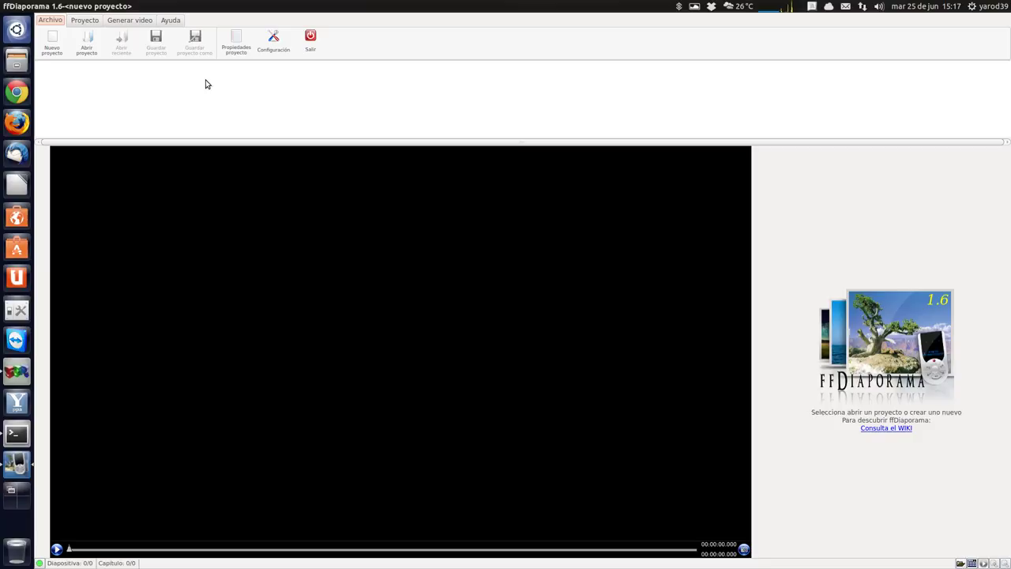
Step: Start a new project with the TV panorámica (16:9) geometry, leaving the title, album and comment empty
{"action": "left_click", "coordinate": [53, 43]}
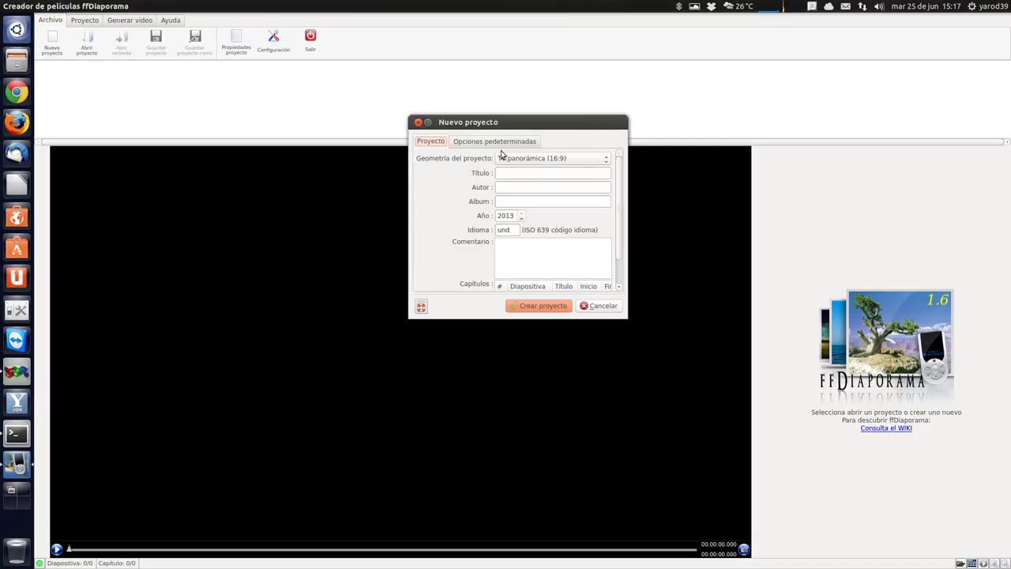
{"action": "left_click", "coordinate": [605, 158]}
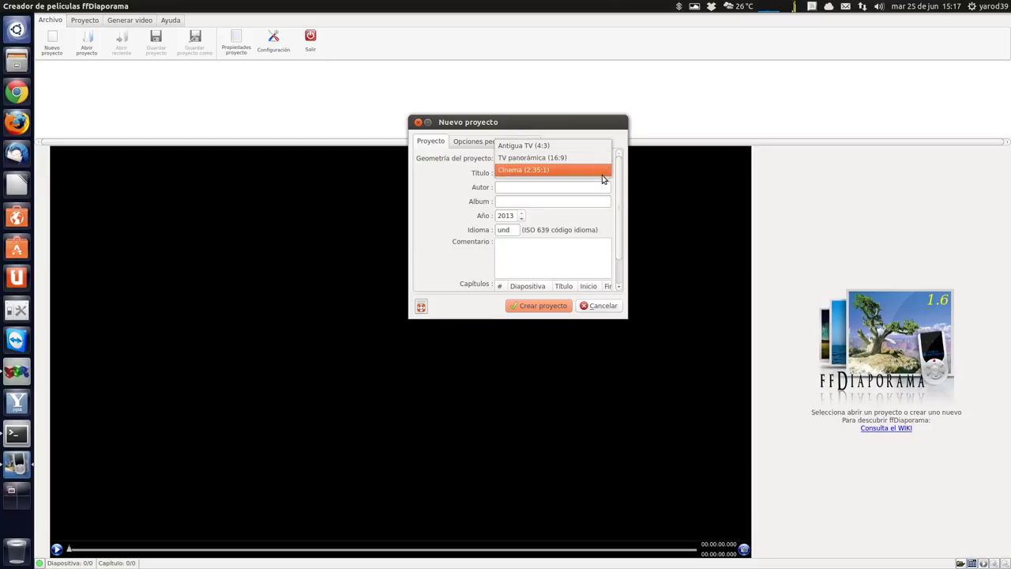
{"action": "left_click", "coordinate": [600, 158]}
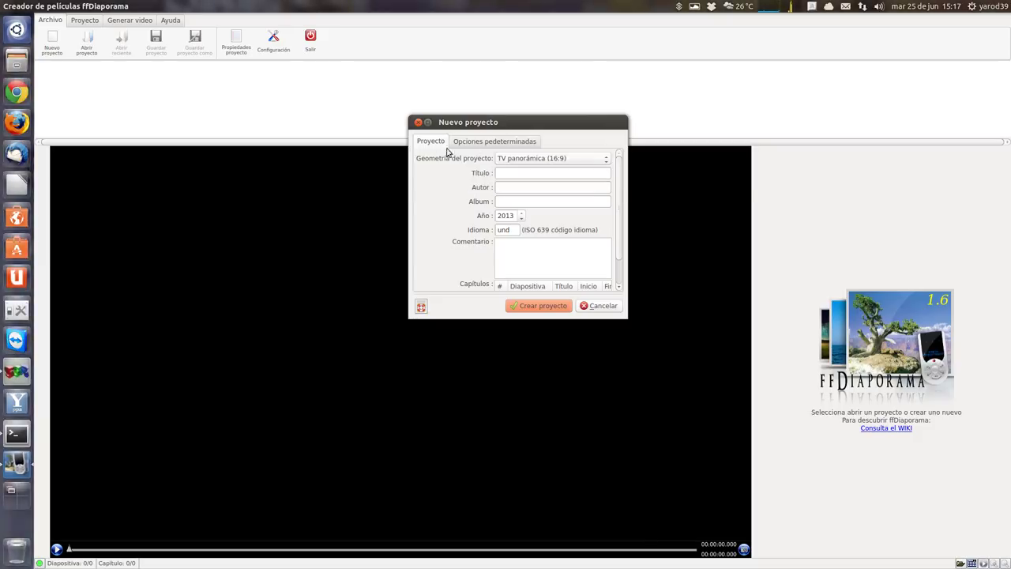
{"action": "left_click", "coordinate": [503, 173]}
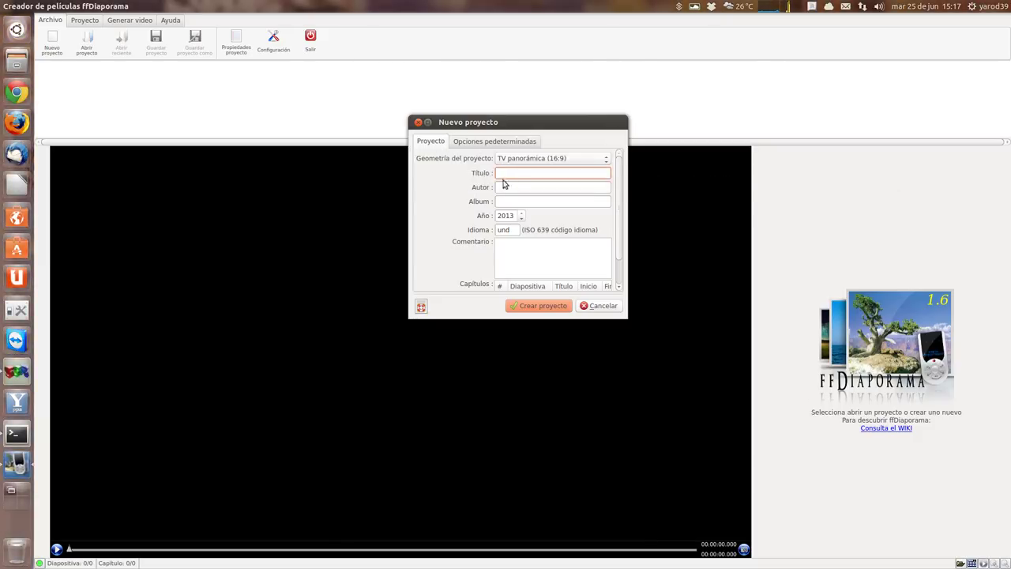
{"action": "left_click", "coordinate": [506, 201]}
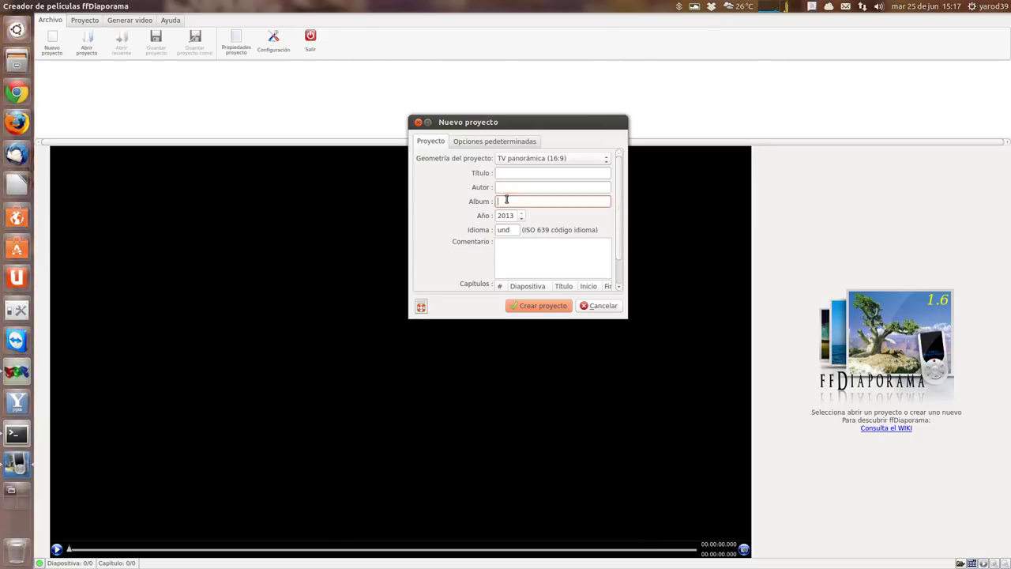
{"action": "left_click", "coordinate": [514, 242]}
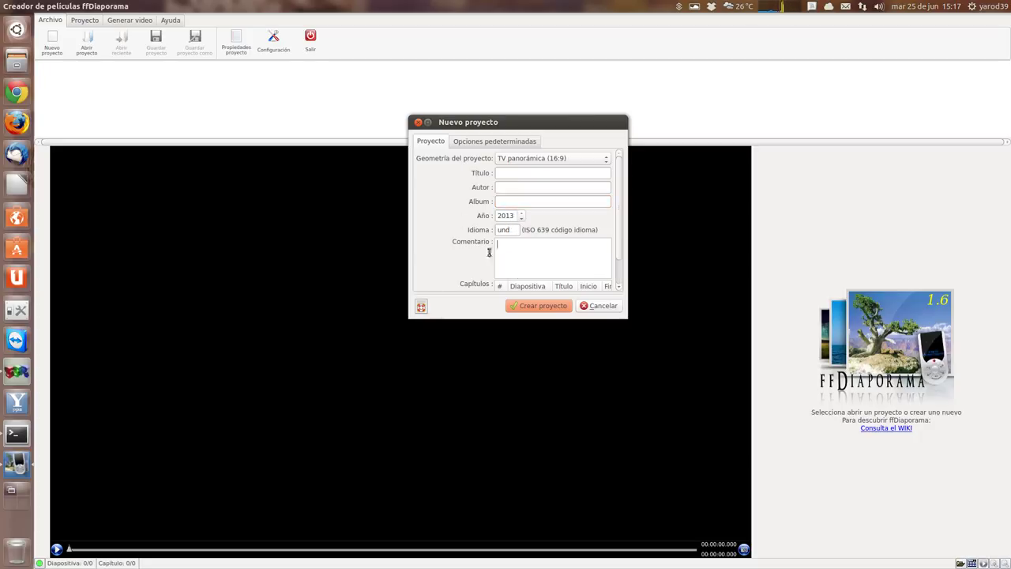
Step: Keep Velocidad constante as the default speed for transitions, block animation and image animation, and create the project
{"action": "left_click", "coordinate": [493, 143]}
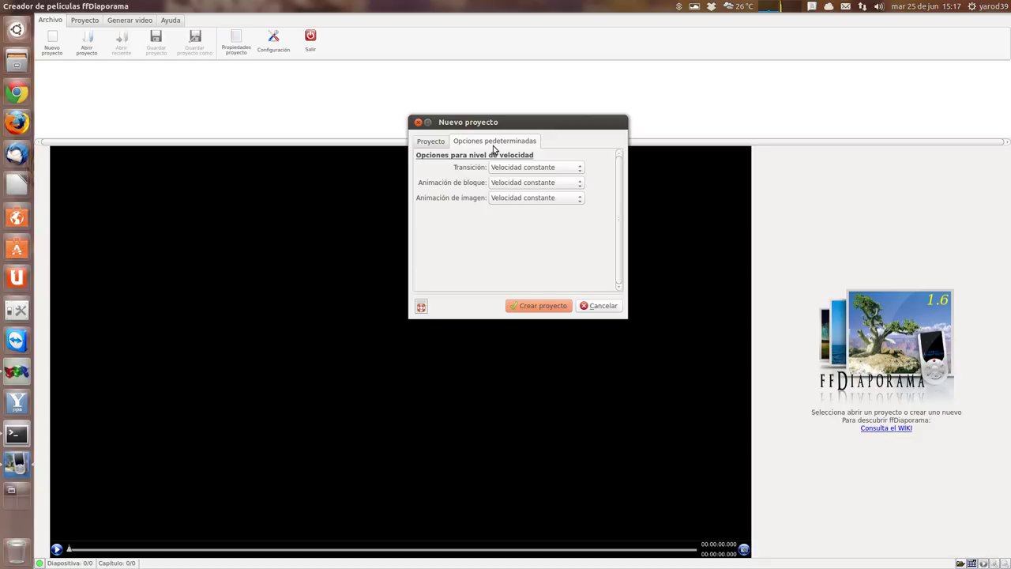
{"action": "left_click", "coordinate": [581, 170]}
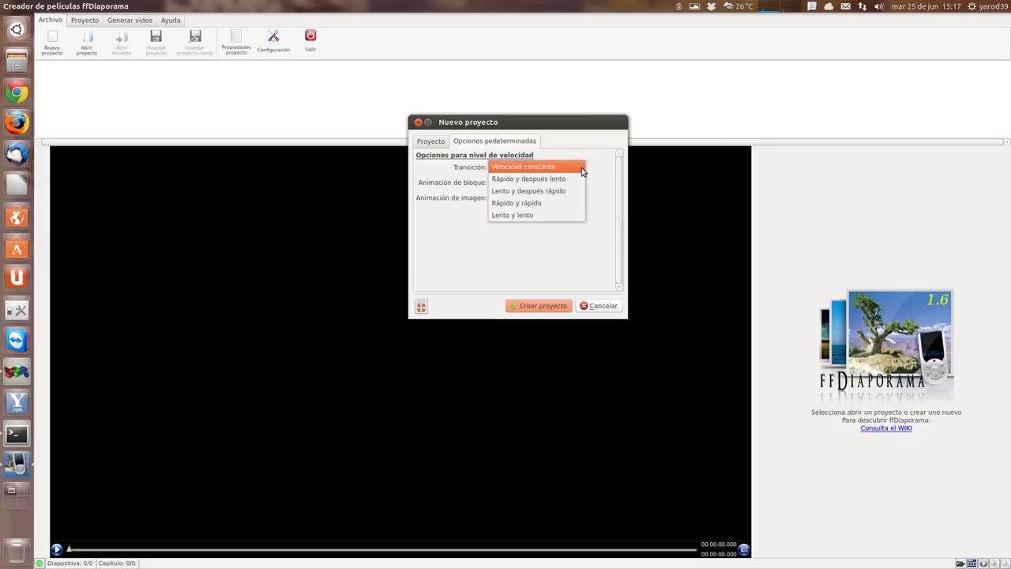
{"action": "left_click", "coordinate": [581, 170]}
{"action": "left_click", "coordinate": [582, 184]}
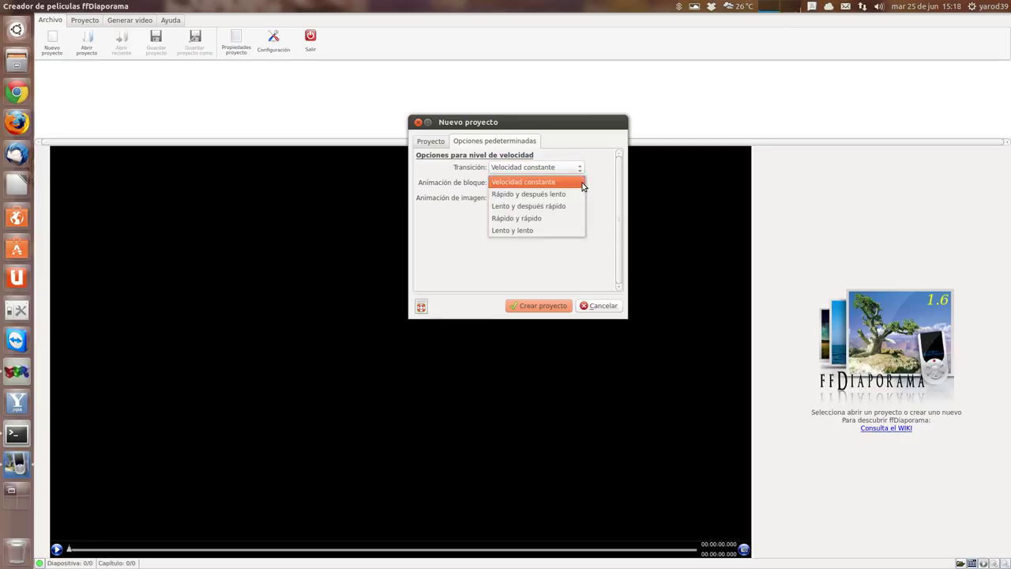
{"action": "left_click", "coordinate": [583, 184]}
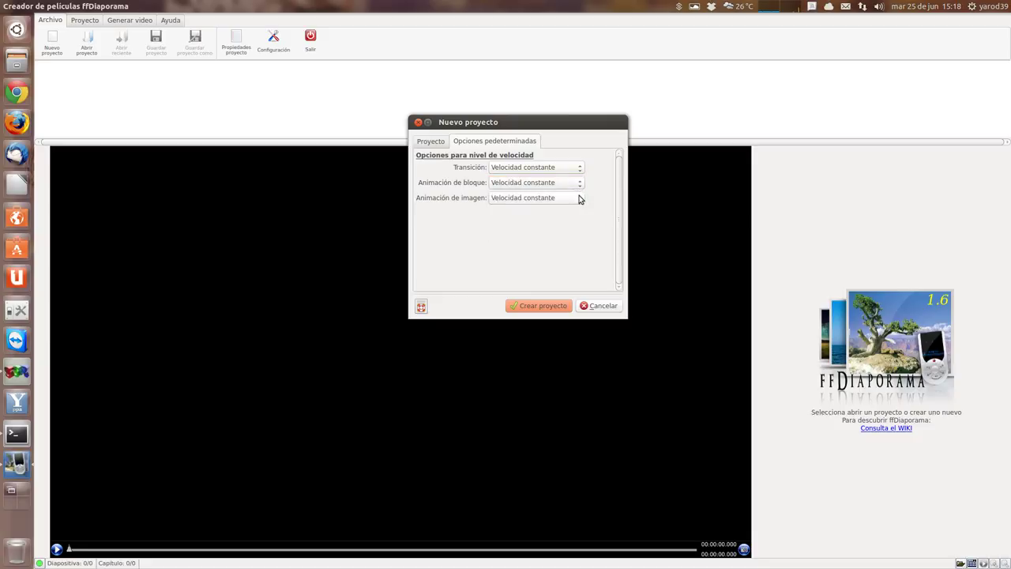
{"action": "left_click", "coordinate": [579, 198]}
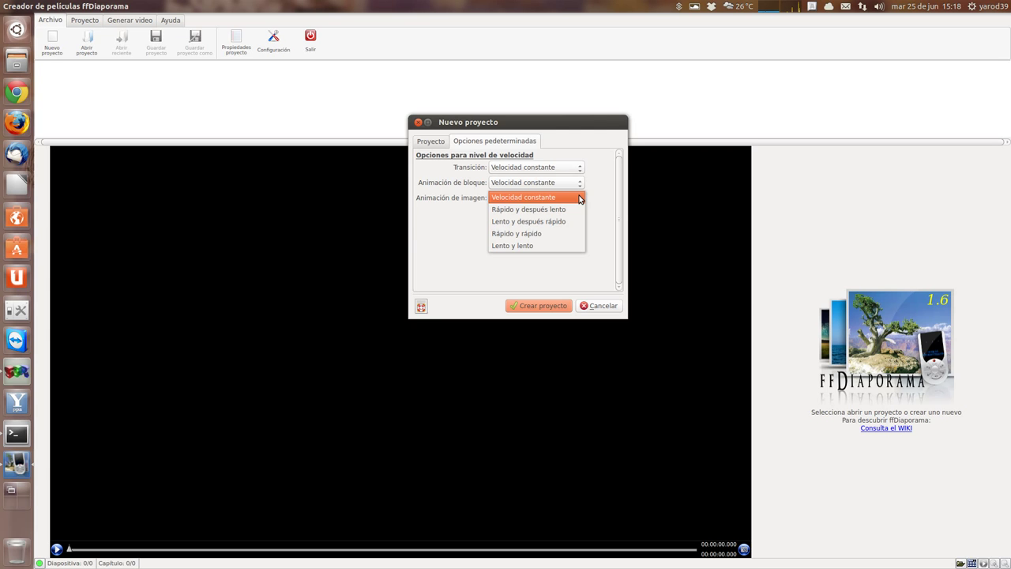
{"action": "left_click", "coordinate": [580, 197]}
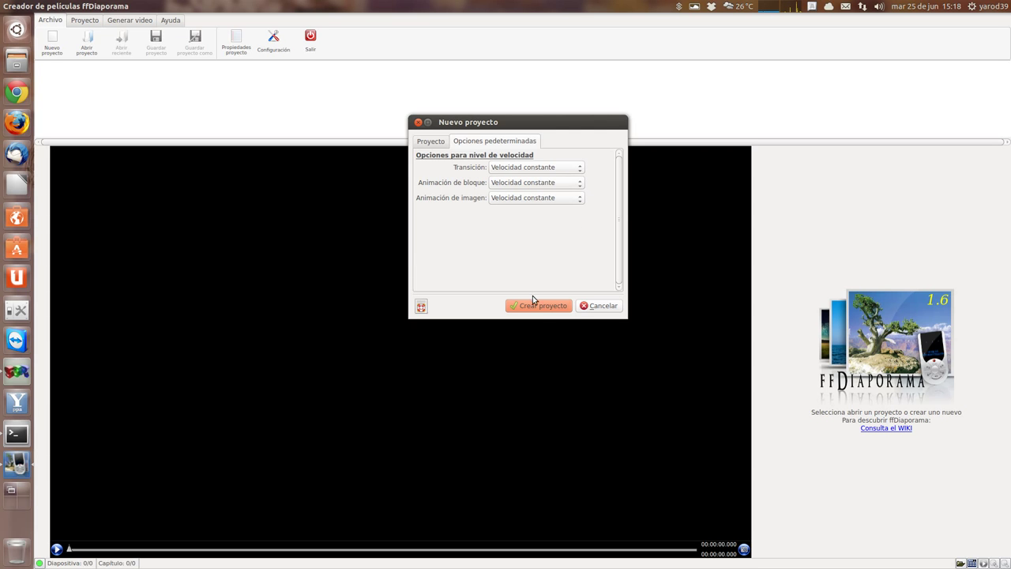
{"action": "left_click", "coordinate": [545, 305]}
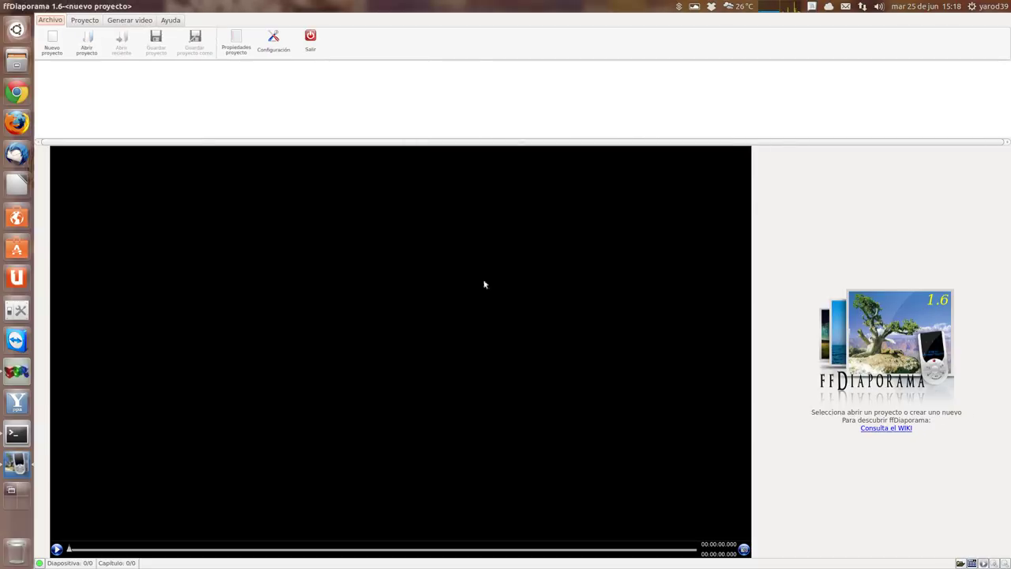
Step: Add two title slides to the project
{"action": "left_click", "coordinate": [84, 22]}
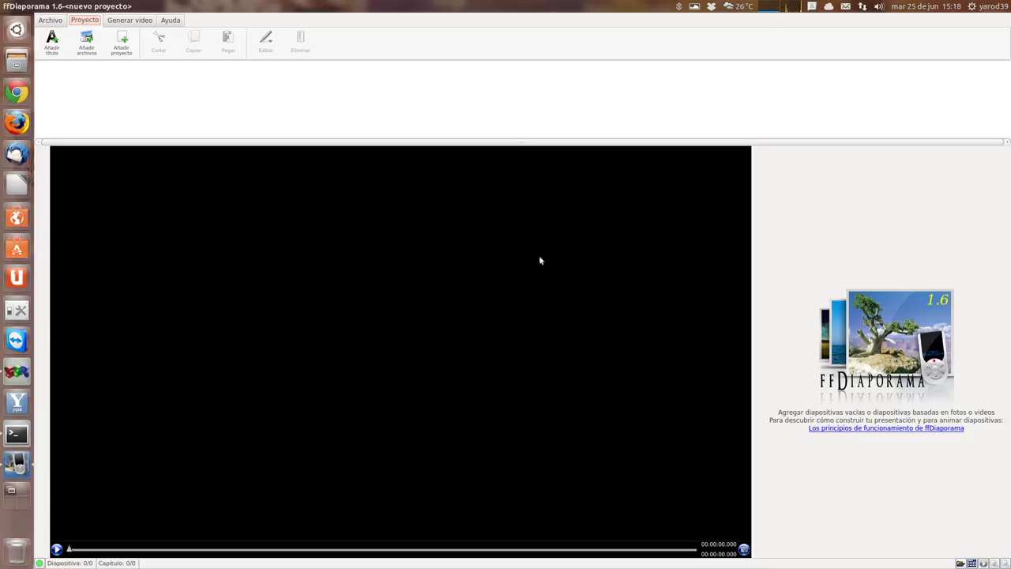
{"action": "left_click", "coordinate": [52, 43]}
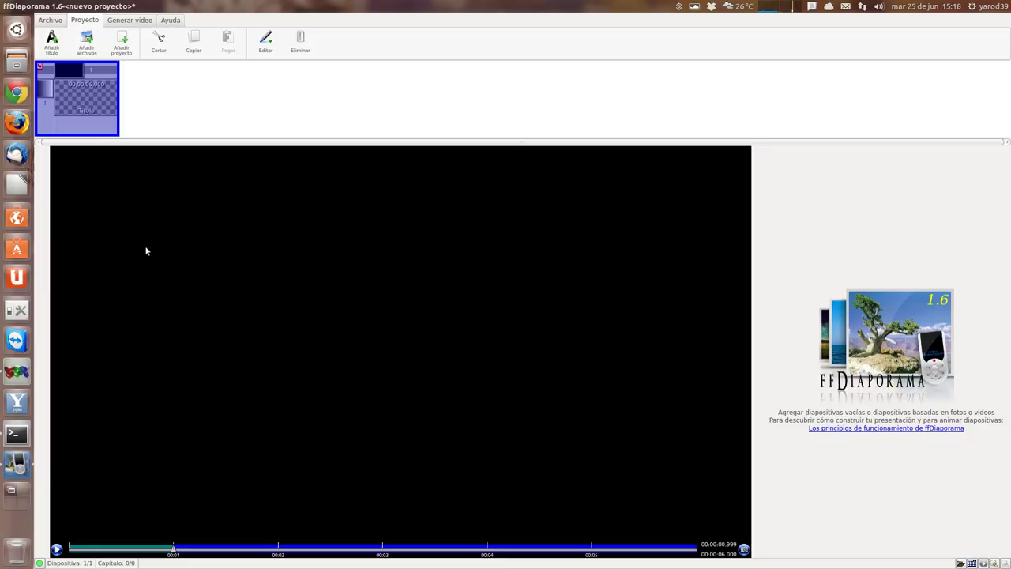
{"action": "left_click", "coordinate": [51, 43]}
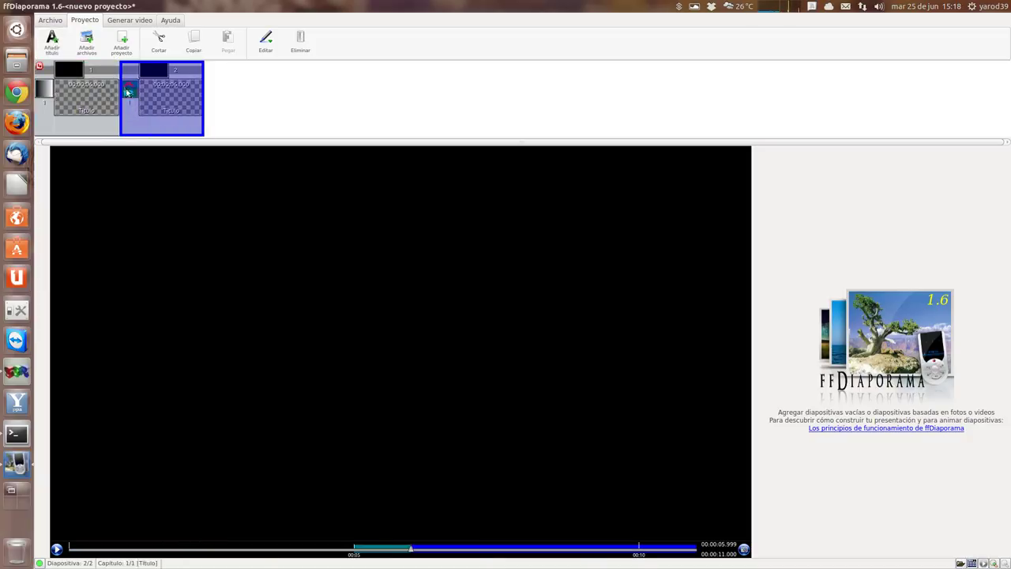
Step: Open the second slide's properties and clear its slide name
{"action": "double_click", "coordinate": [152, 101]}
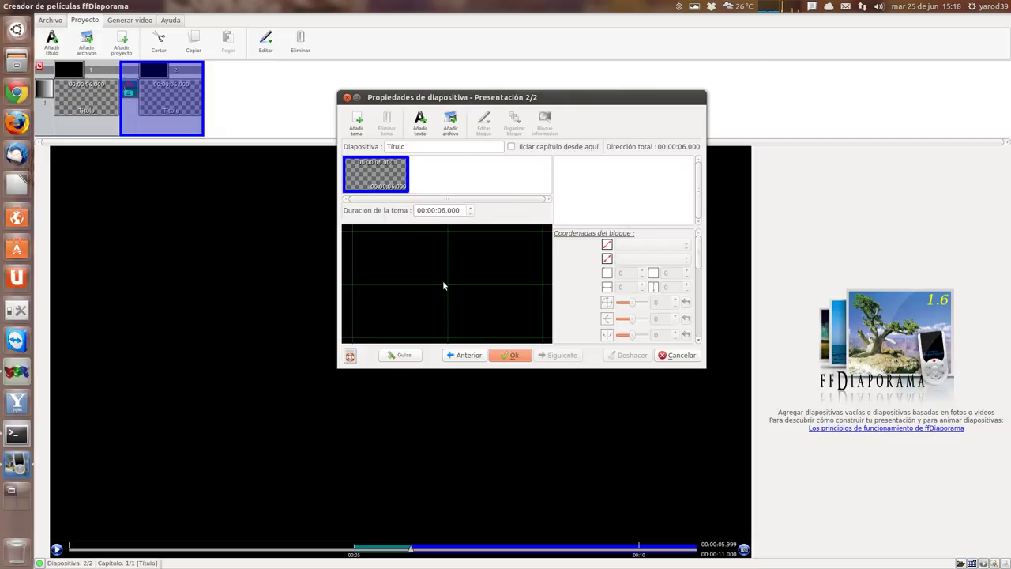
{"action": "left_click", "coordinate": [462, 147]}
{"action": "key", "text": "BackSpace"}
{"action": "key", "text": "BackSpace"}
{"action": "key", "text": "BackSpace"}
{"action": "key", "text": "BackSpace"}
{"action": "key", "text": "BackSpace"}
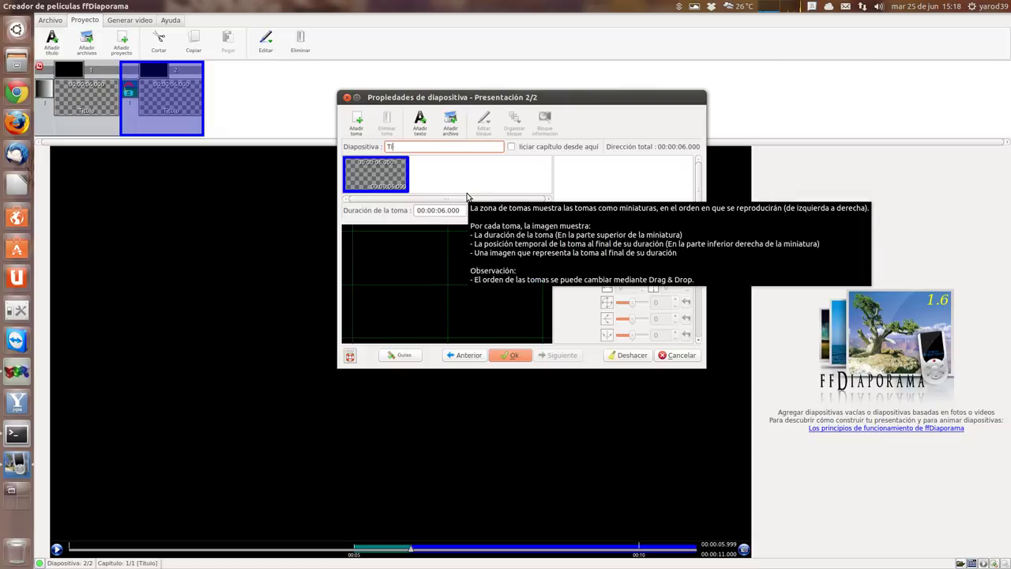
{"action": "key", "text": "BackSpace"}
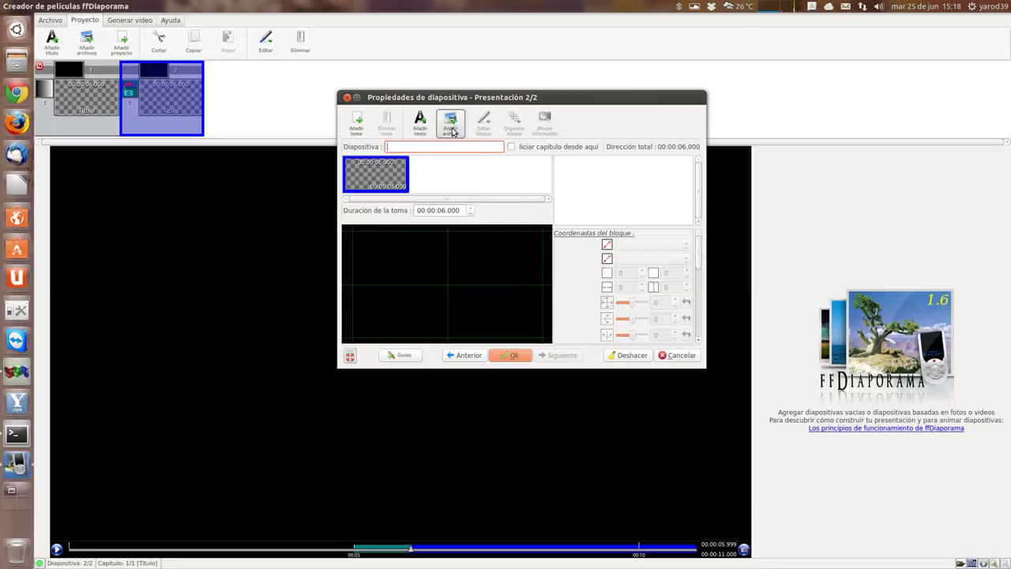
Step: Add a second shot to the slide, insert a simple text block in it and open the block for editing
{"action": "left_click", "coordinate": [362, 127]}
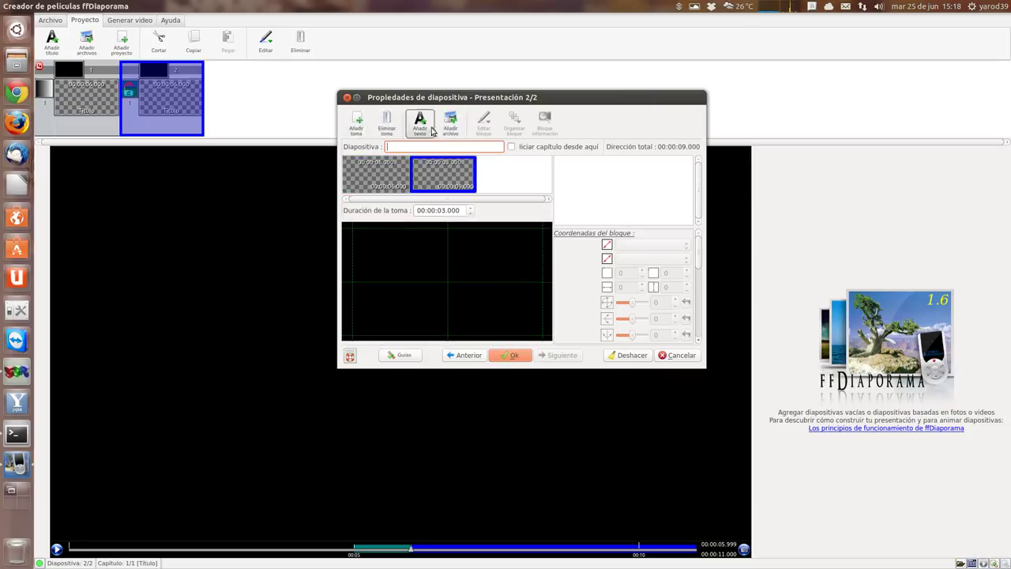
{"action": "left_click", "coordinate": [421, 123]}
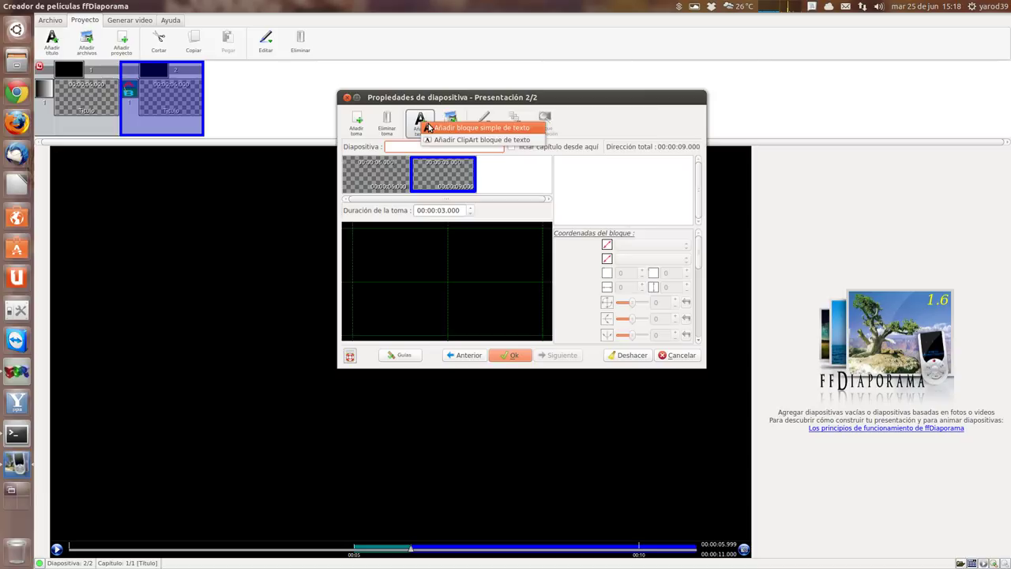
{"action": "left_click", "coordinate": [458, 127]}
{"action": "double_click", "coordinate": [454, 306]}
Step: Replace the block's placeholder text with "Ejemplo de Título"
{"action": "left_click", "coordinate": [505, 188]}
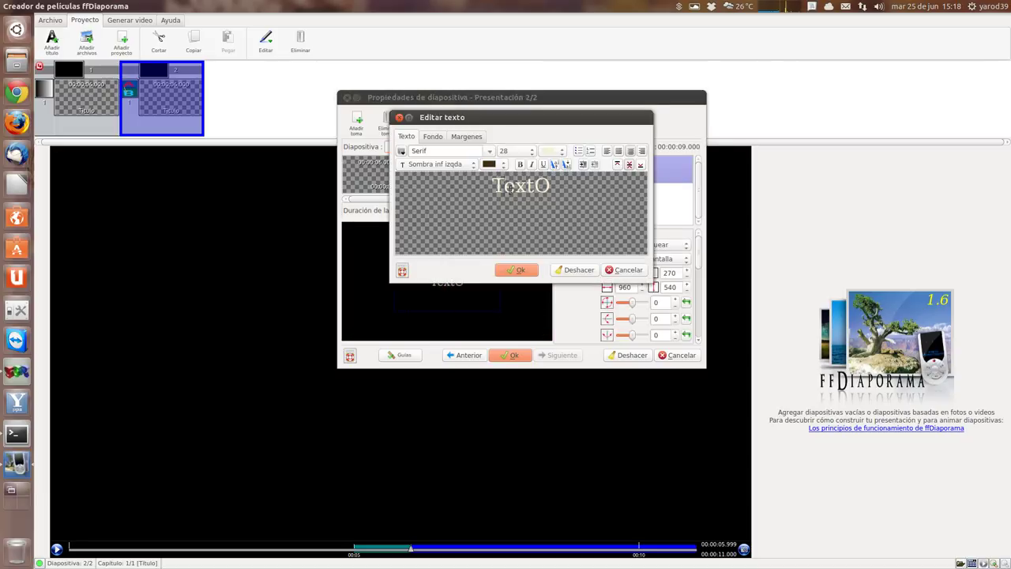
{"action": "key", "text": "Right"}
{"action": "key", "text": "Right"}
{"action": "key", "text": "Right"}
{"action": "key", "text": "Right"}
{"action": "key", "text": "BackSpace"}
{"action": "key", "text": "BackSpace"}
{"action": "key", "text": "BackSpace"}
{"action": "key", "text": "BackSpace"}
{"action": "key", "text": "BackSpace"}
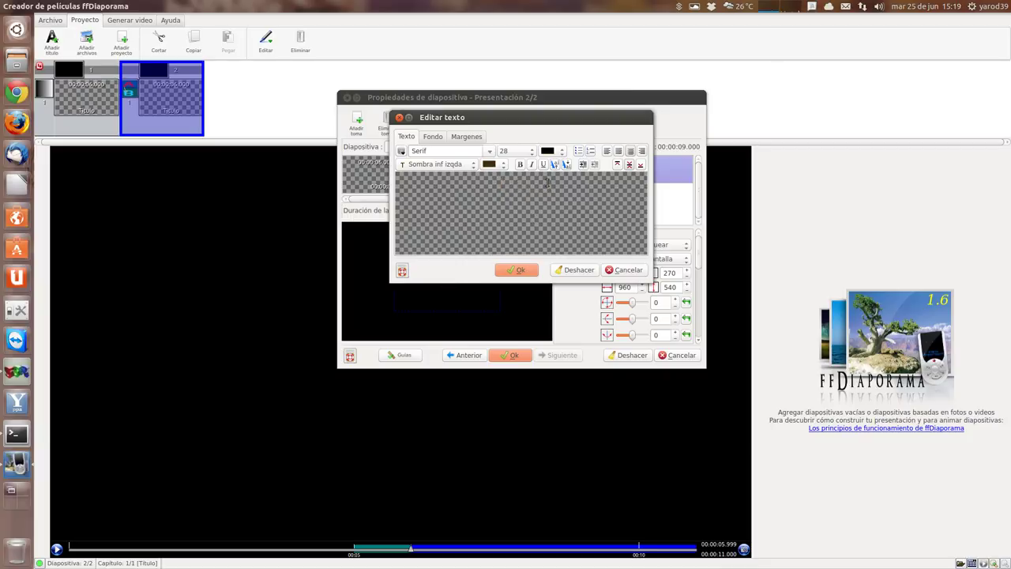
{"action": "type", "text": "Ejemplo de "}
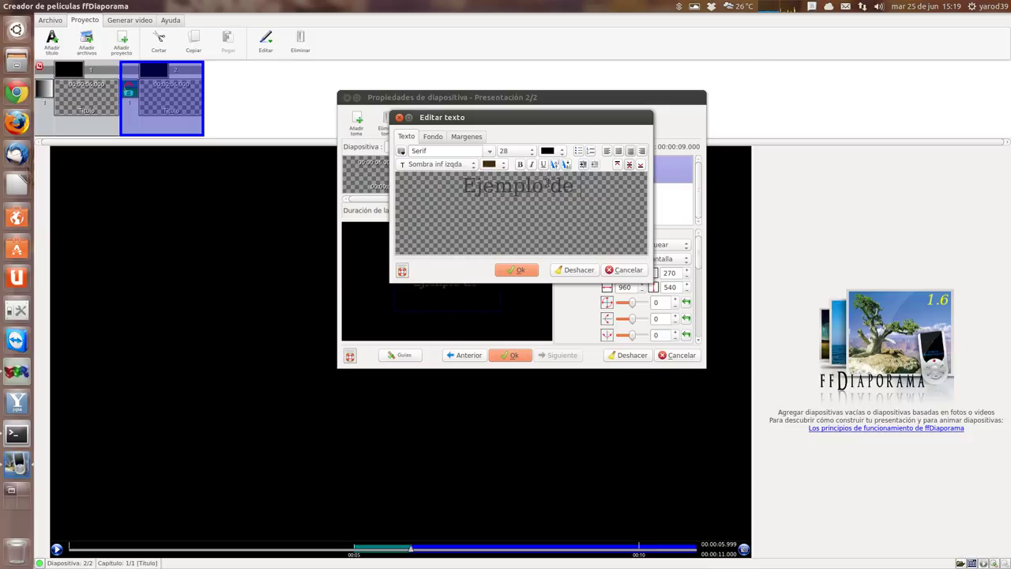
{"action": "type", "text": "Título"}
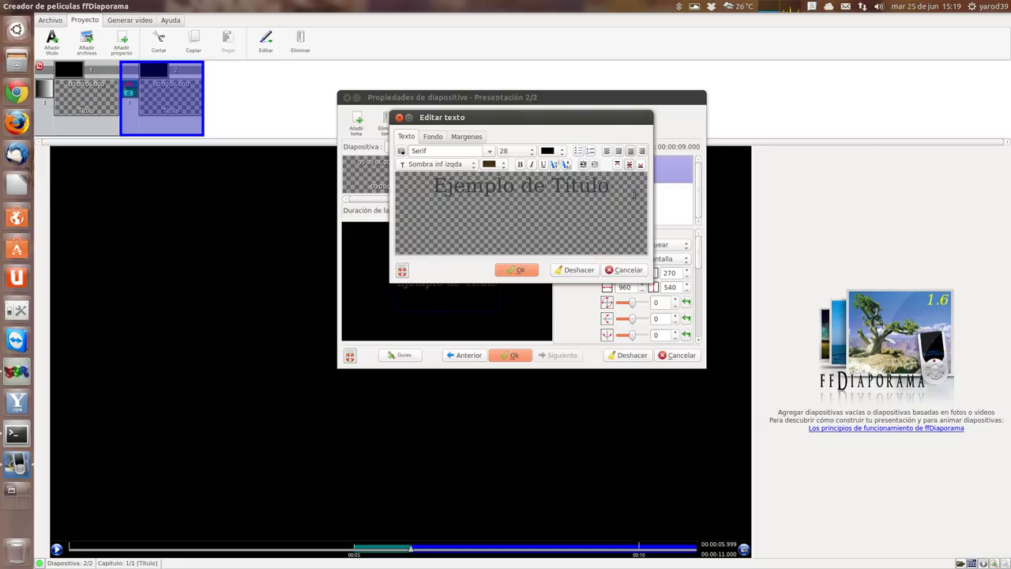
Step: Format the whole title text with a pale beige shadow, a pale cream text colour and the Rasheeq font
{"action": "left_click_drag", "start_coordinate": [609, 186], "coordinate": [431, 187]}
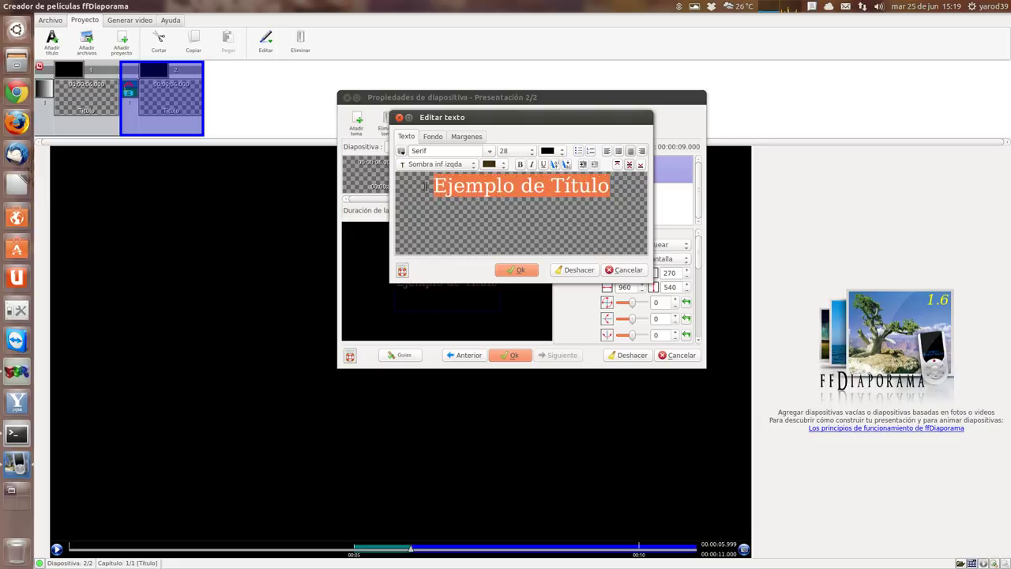
{"action": "left_click", "coordinate": [488, 164]}
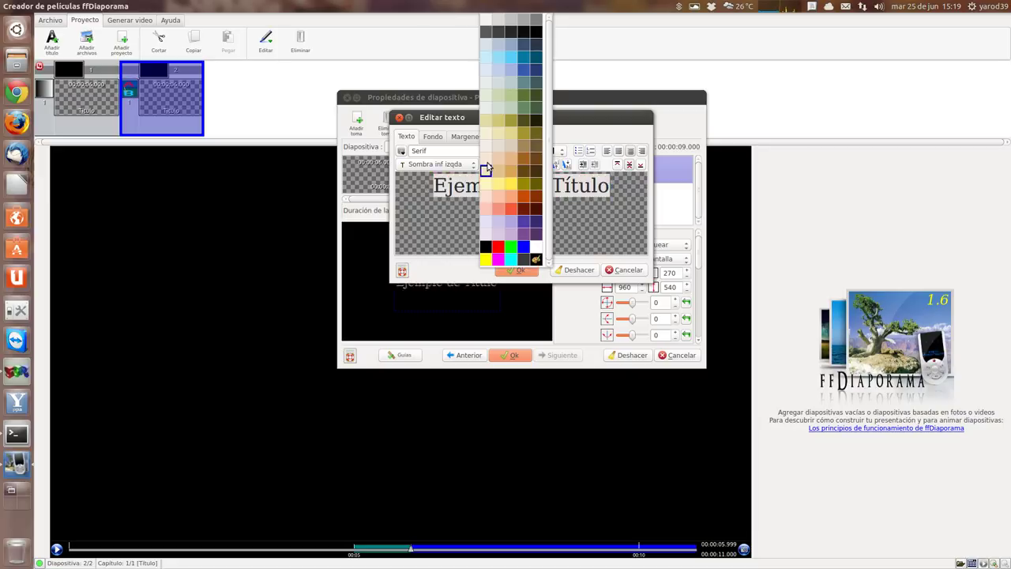
{"action": "left_click", "coordinate": [486, 174]}
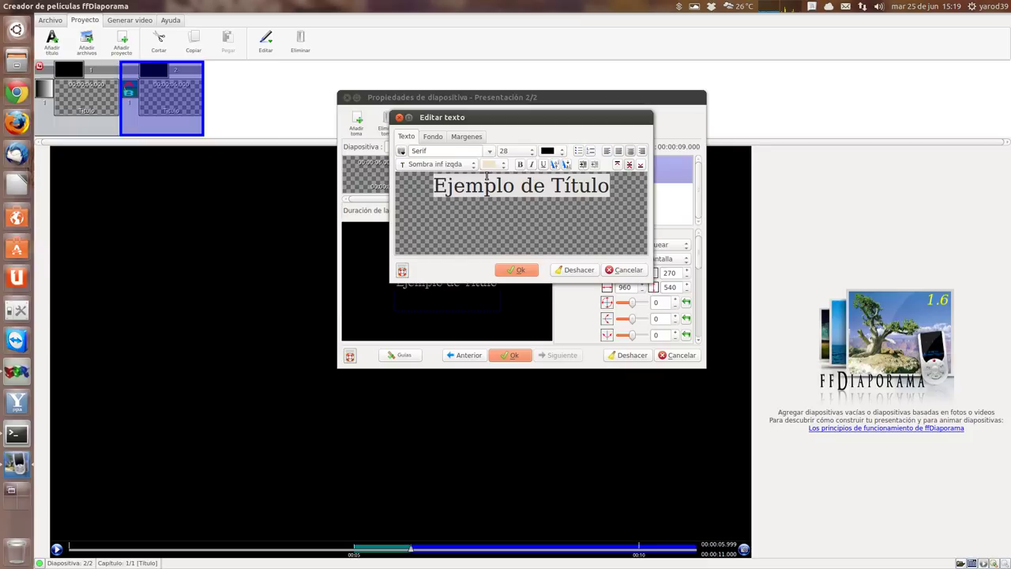
{"action": "left_click", "coordinate": [545, 152]}
{"action": "left_click", "coordinate": [544, 200]}
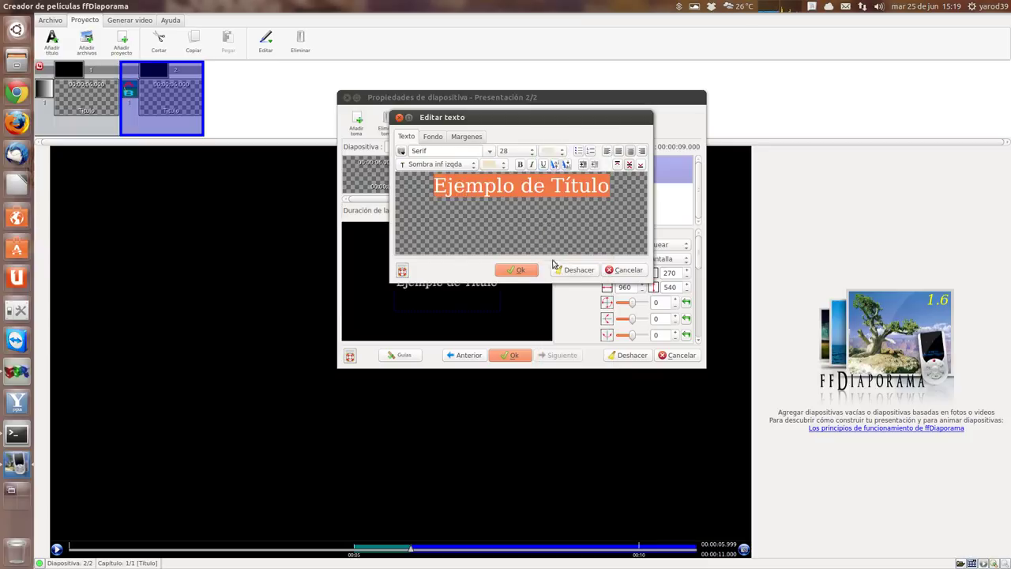
{"action": "left_click", "coordinate": [490, 152]}
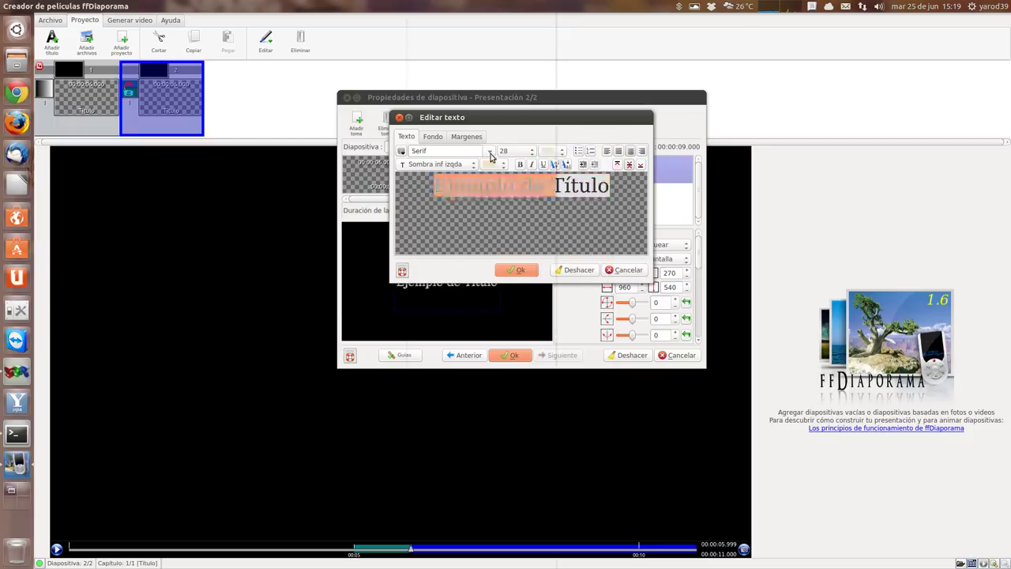
{"action": "left_click", "coordinate": [473, 197]}
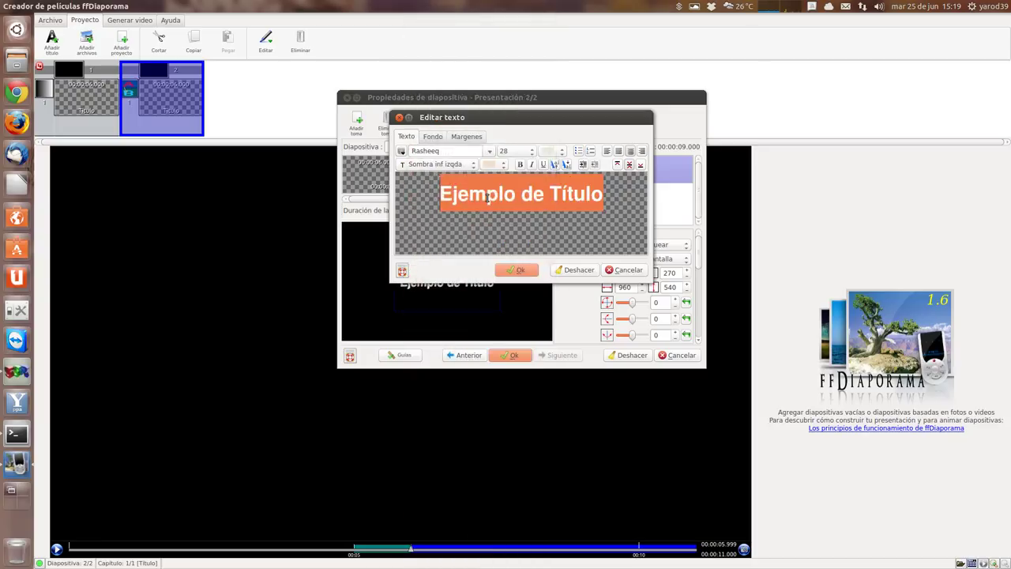
Step: Keep the title text's background at Sin fondo, check its margin options, and accept the text and slide properties
{"action": "left_click", "coordinate": [433, 136]}
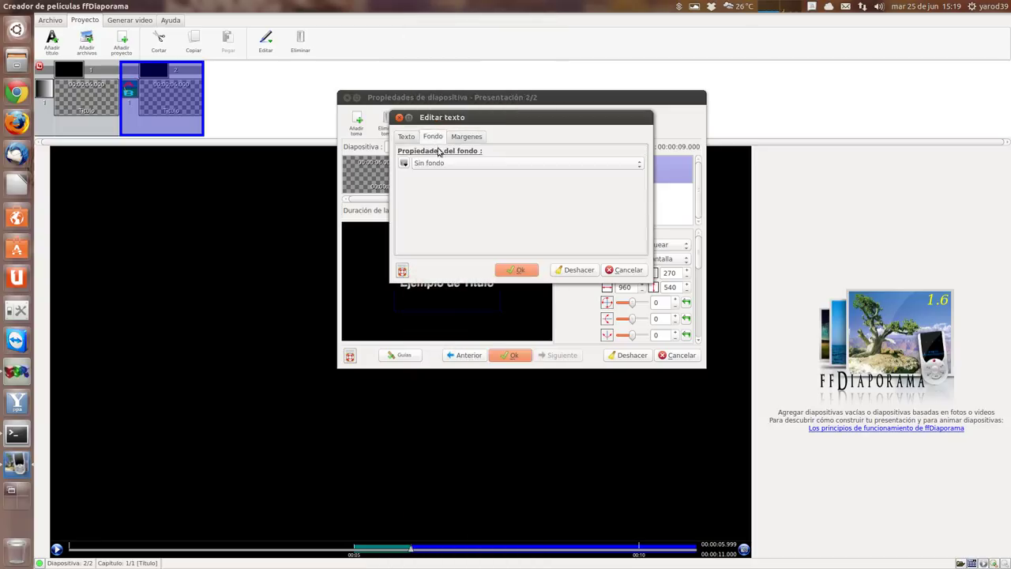
{"action": "left_click", "coordinate": [446, 166]}
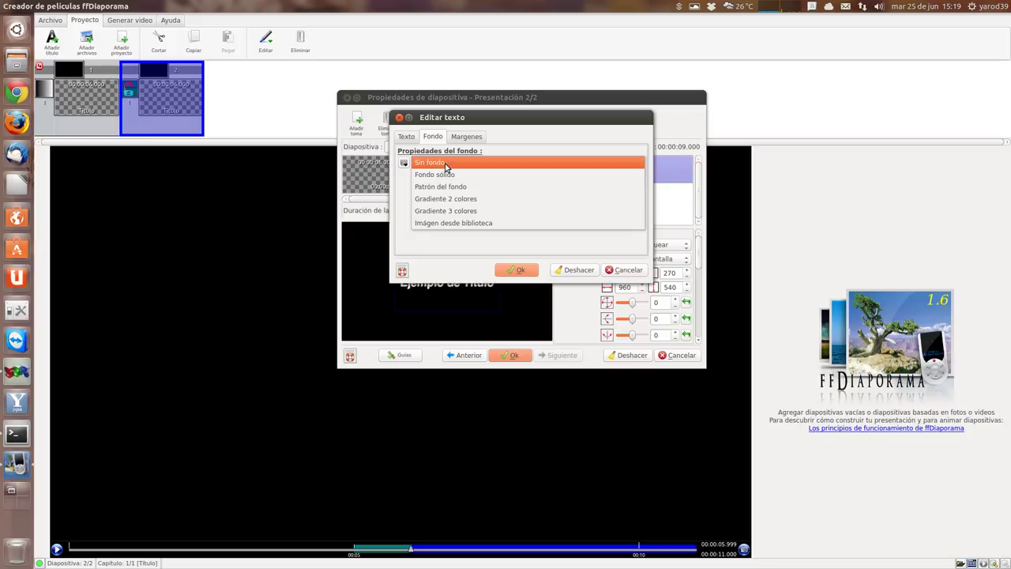
{"action": "left_click", "coordinate": [445, 164]}
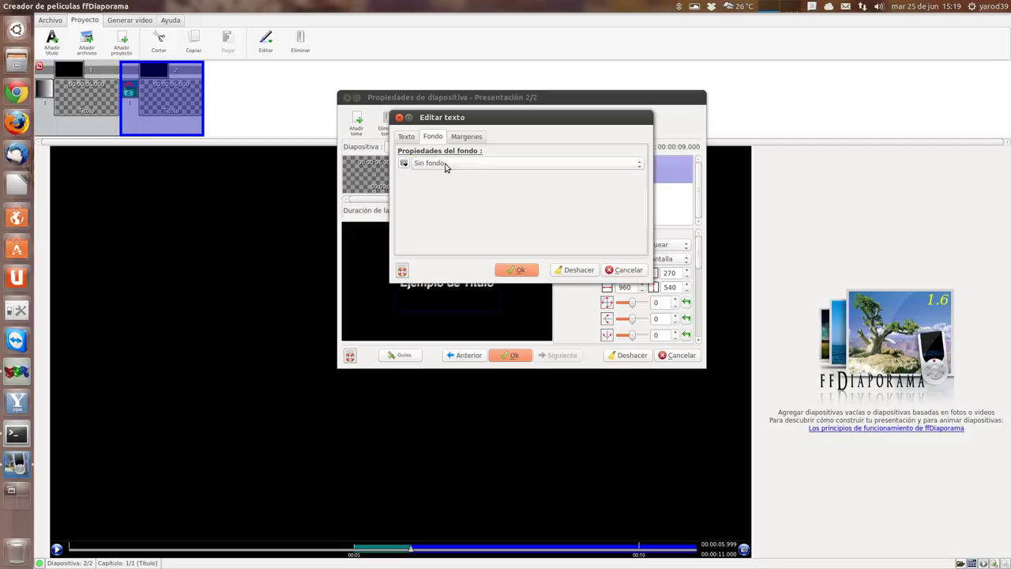
{"action": "left_click", "coordinate": [468, 138]}
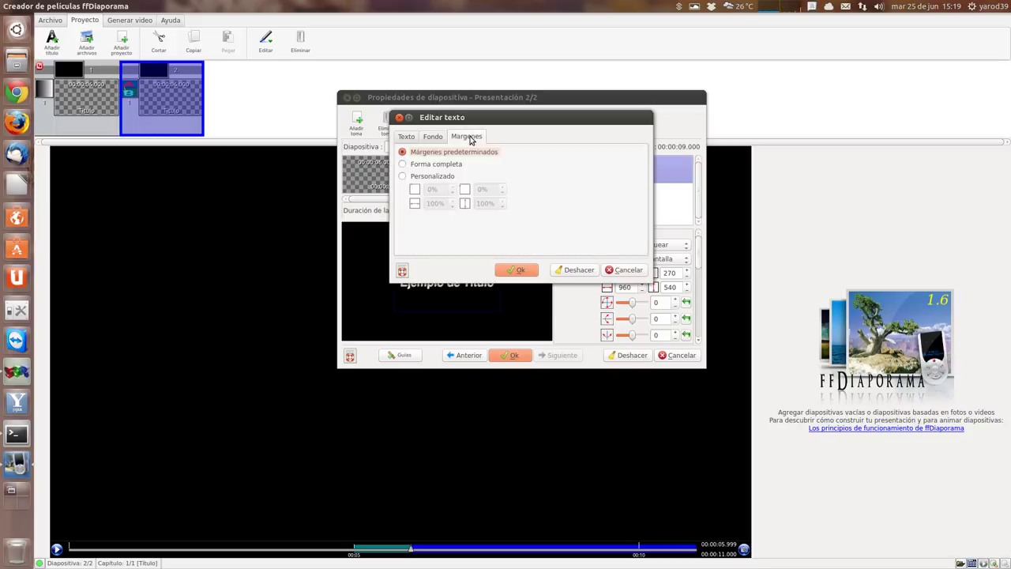
{"action": "left_click", "coordinate": [406, 137]}
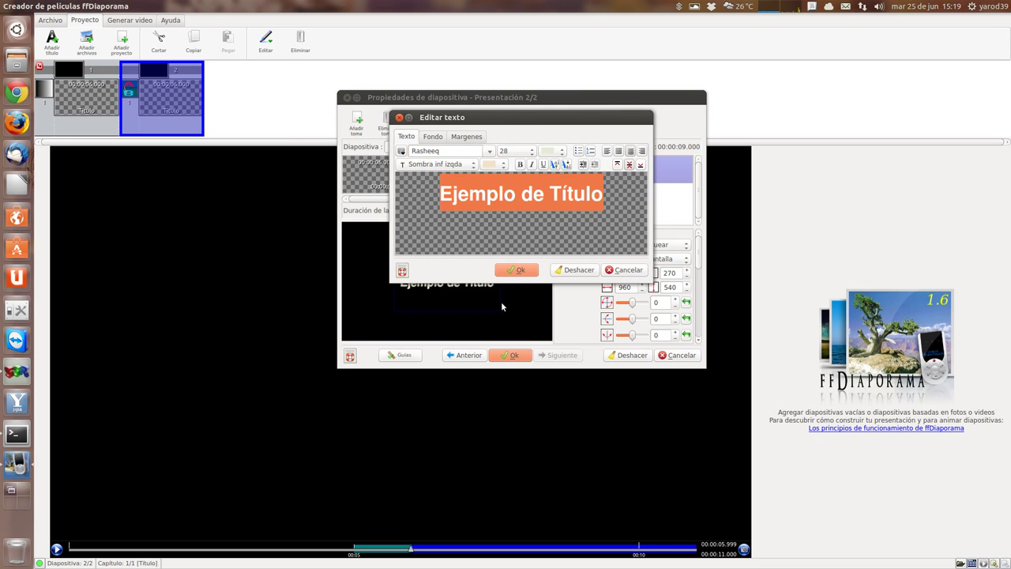
{"action": "left_click", "coordinate": [516, 270]}
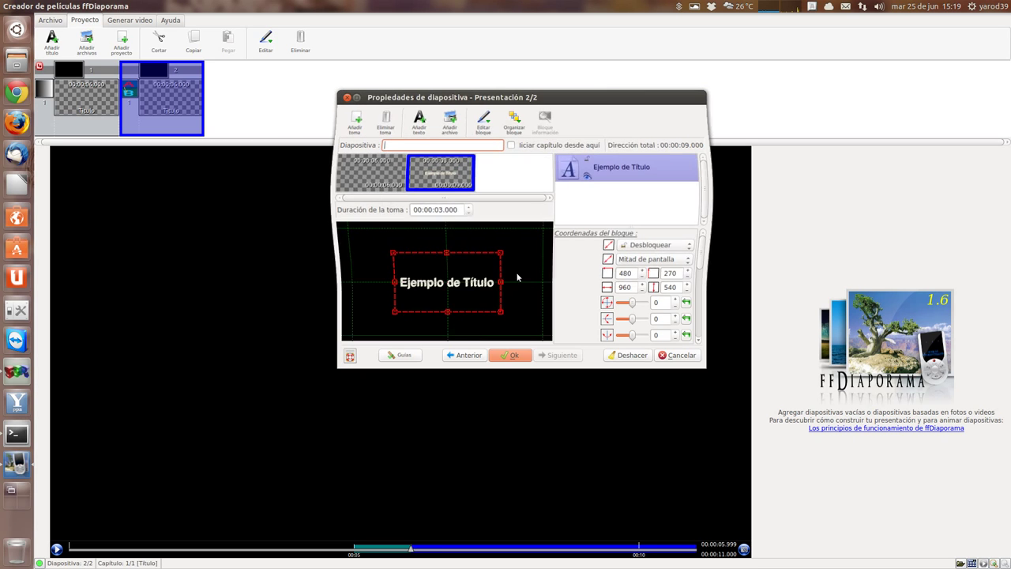
{"action": "left_click", "coordinate": [511, 356]}
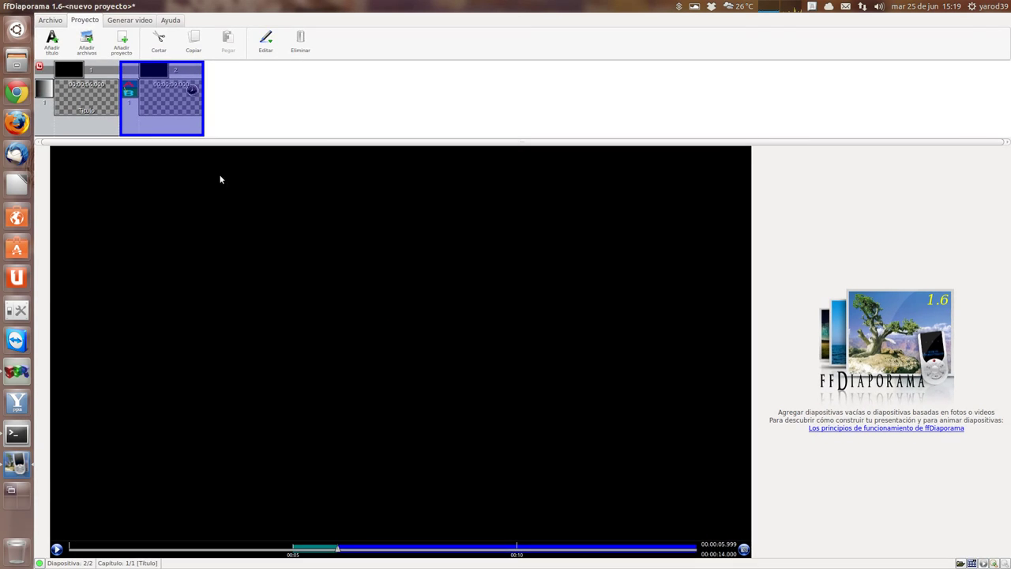
Step: Reopen and close the second slide's properties, then play the slideshow from that slide in the preview
{"action": "double_click", "coordinate": [154, 95]}
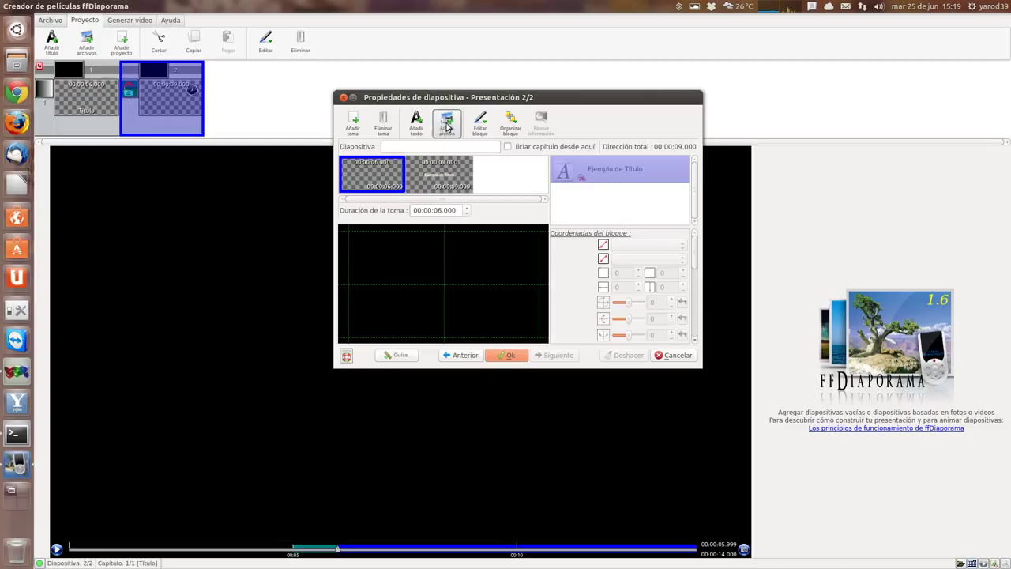
{"action": "left_click", "coordinate": [343, 98]}
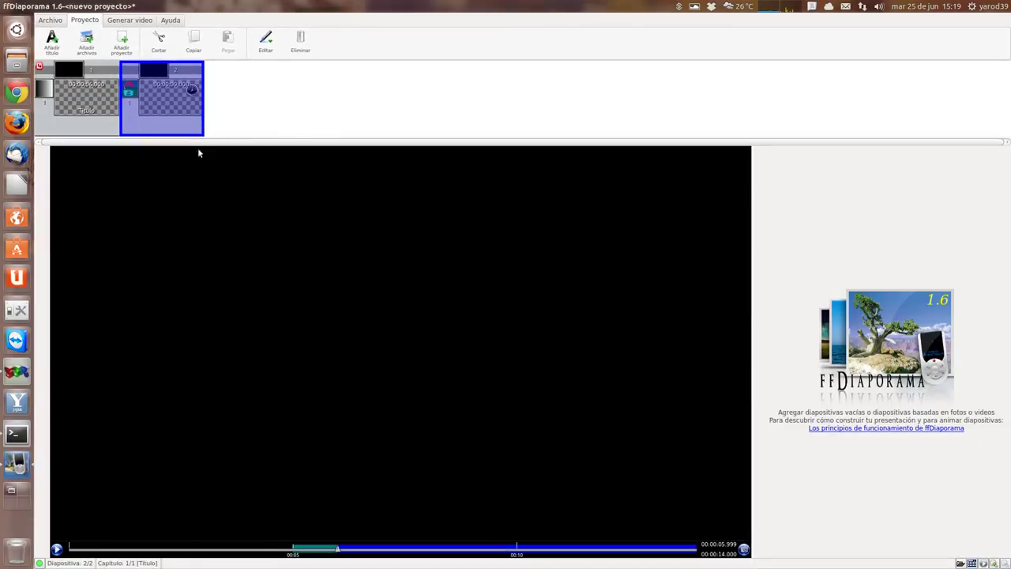
{"action": "left_click", "coordinate": [85, 97]}
{"action": "left_click", "coordinate": [150, 109]}
{"action": "left_click", "coordinate": [58, 550]}
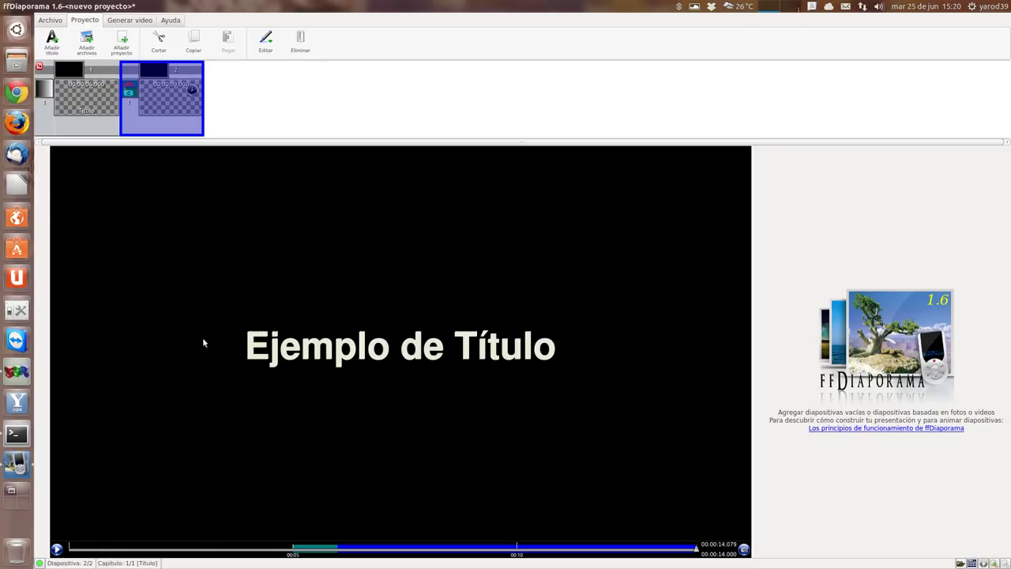
Step: Delete the second slide and the remaining first slide from the project, confirming both removals
{"action": "right_click", "coordinate": [166, 103]}
{"action": "left_click", "coordinate": [299, 41]}
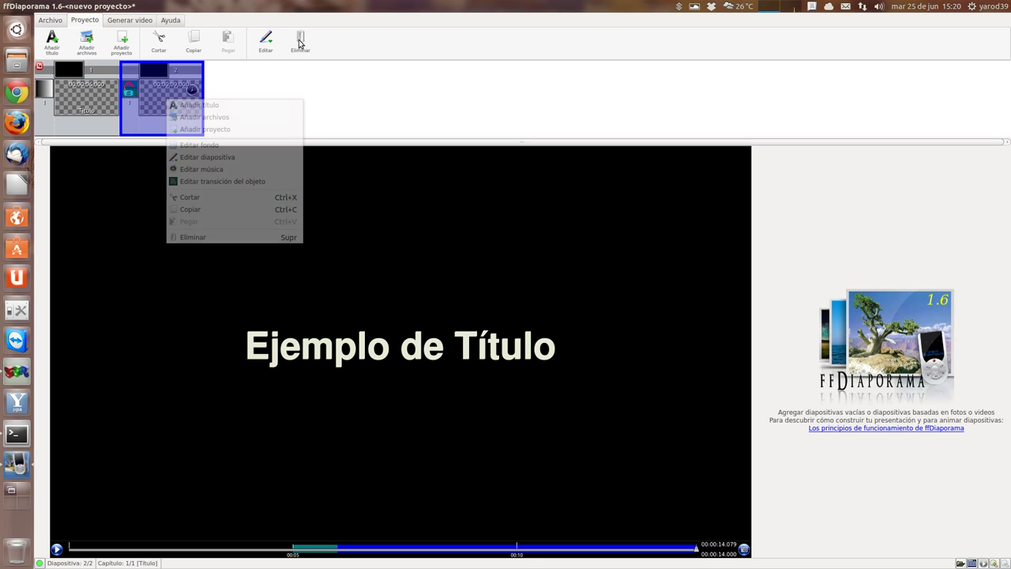
{"action": "left_click", "coordinate": [588, 210]}
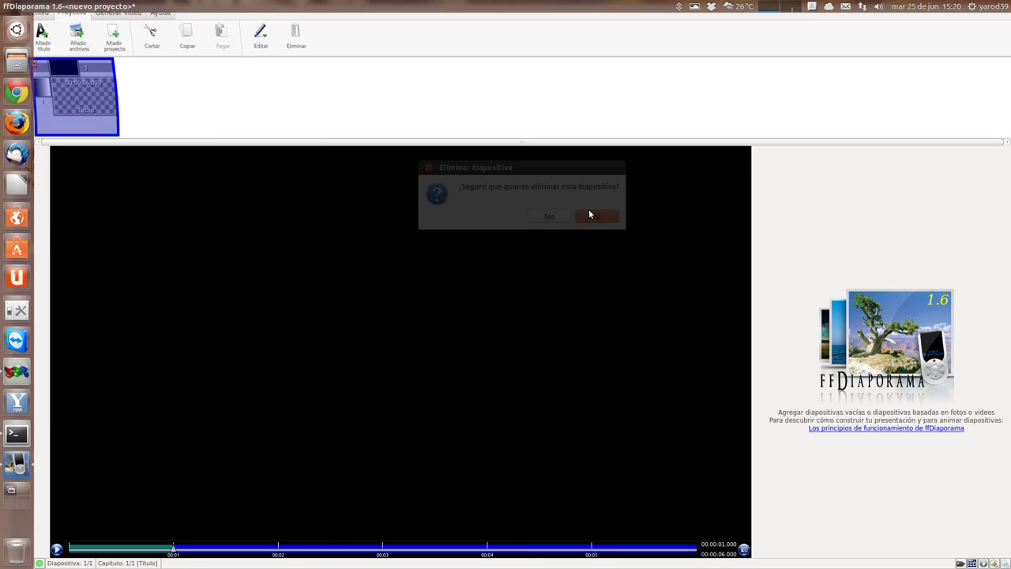
{"action": "right_click", "coordinate": [104, 104]}
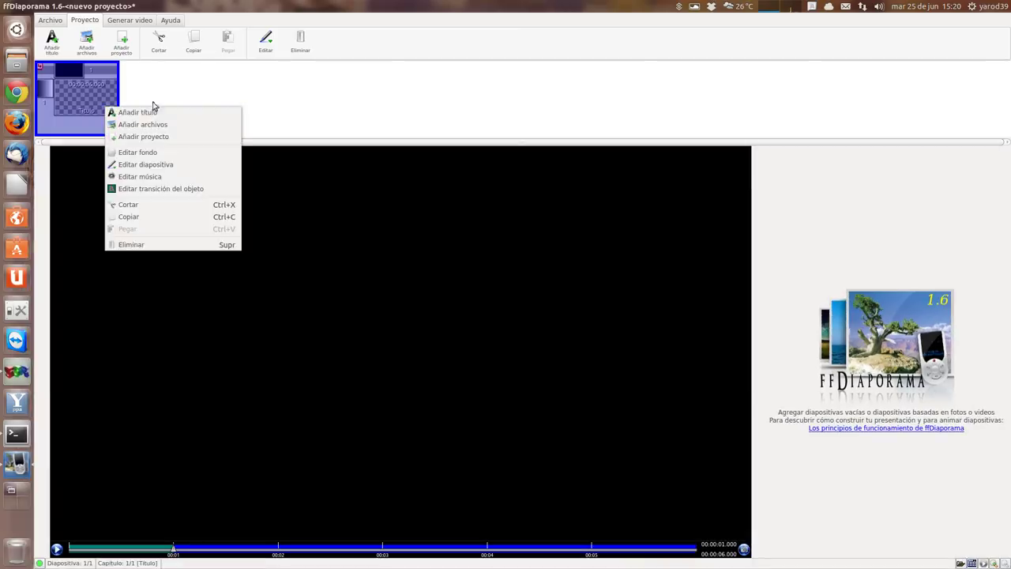
{"action": "left_click", "coordinate": [301, 39]}
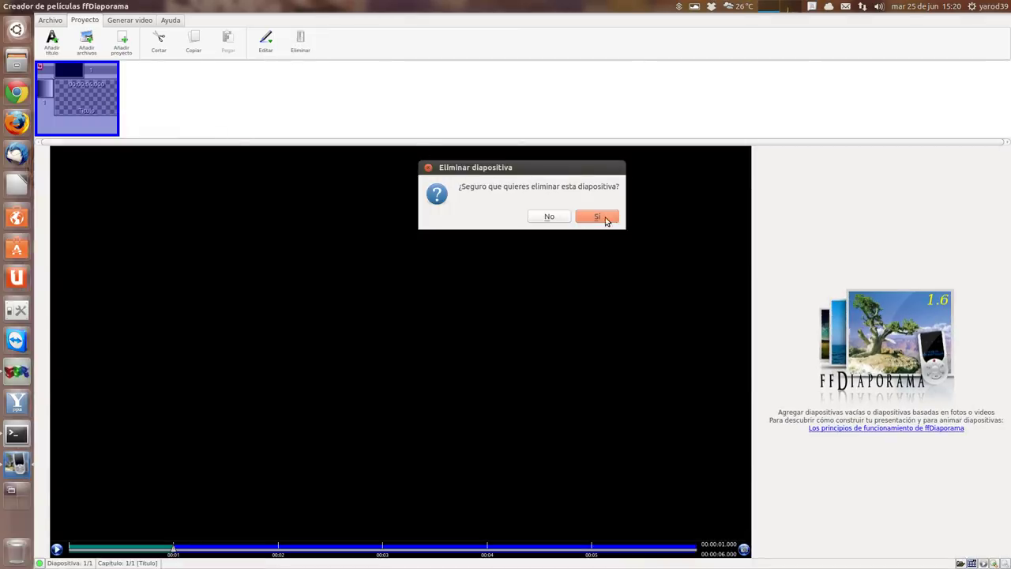
{"action": "left_click", "coordinate": [605, 217]}
Step: Add Logo Ubuntu 2.bmp from the Imágenes folder as a slide and play it in the preview
{"action": "left_click", "coordinate": [93, 54]}
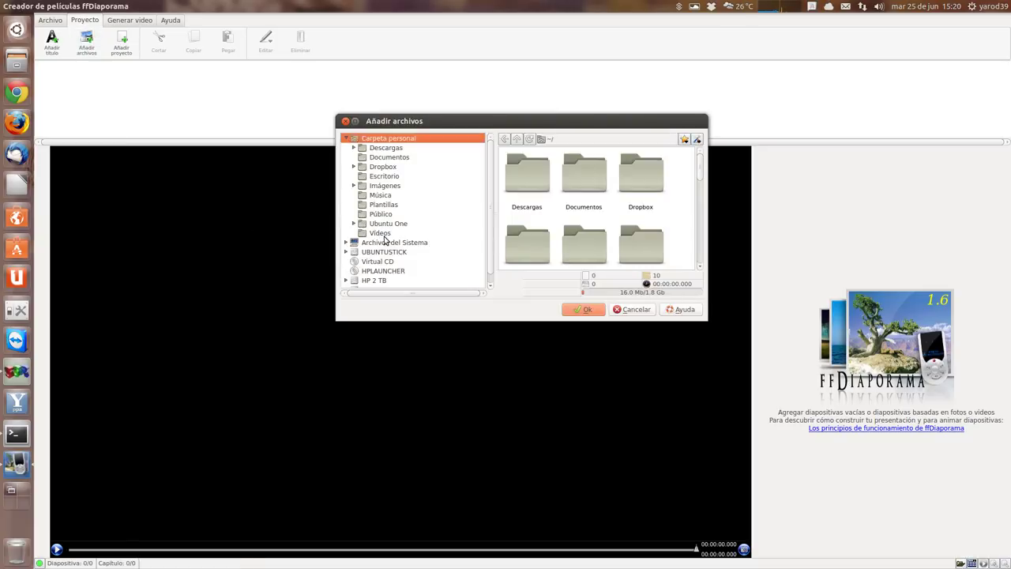
{"action": "left_click", "coordinate": [376, 186]}
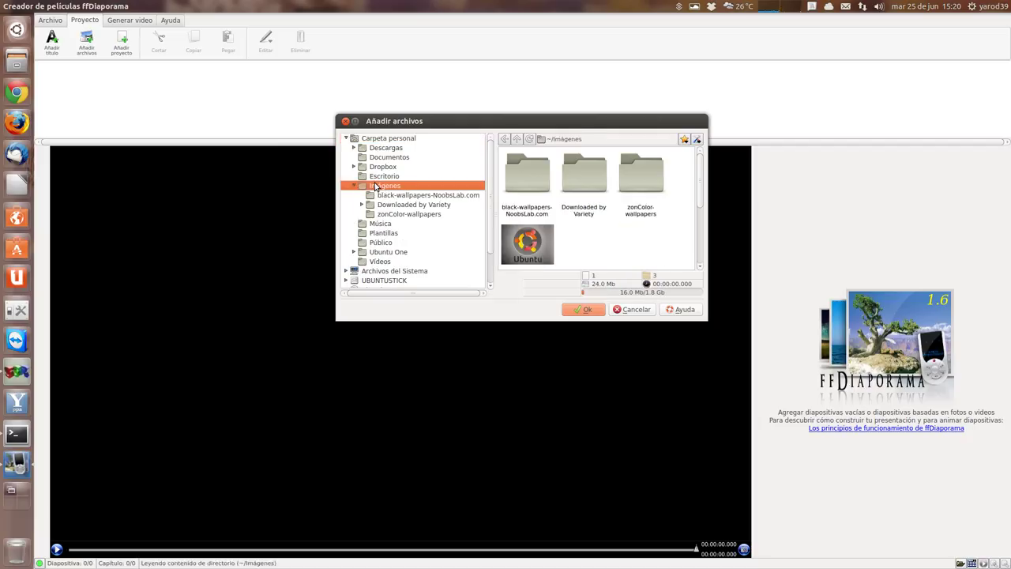
{"action": "double_click", "coordinate": [513, 182]}
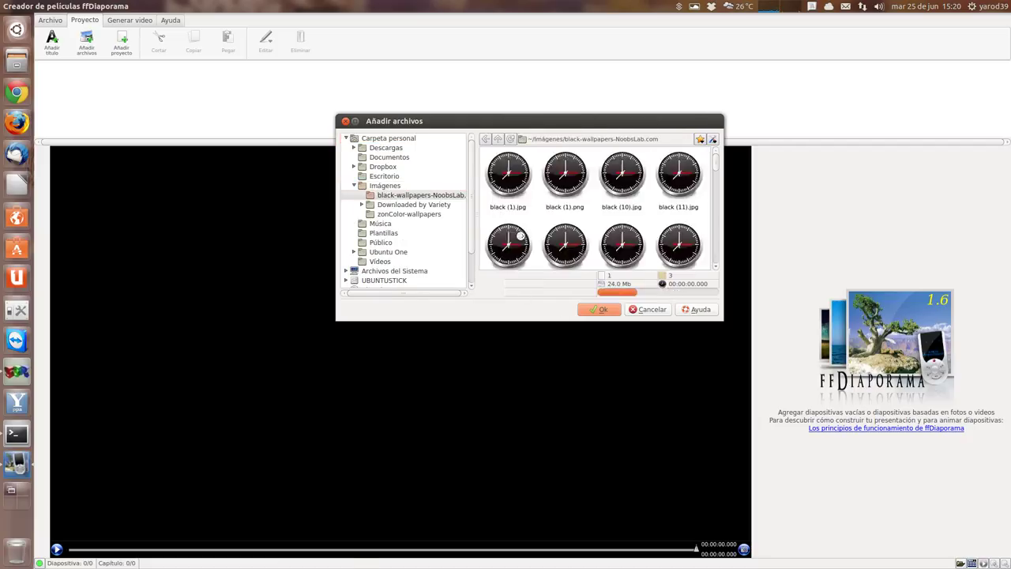
{"action": "left_click", "coordinate": [497, 140]}
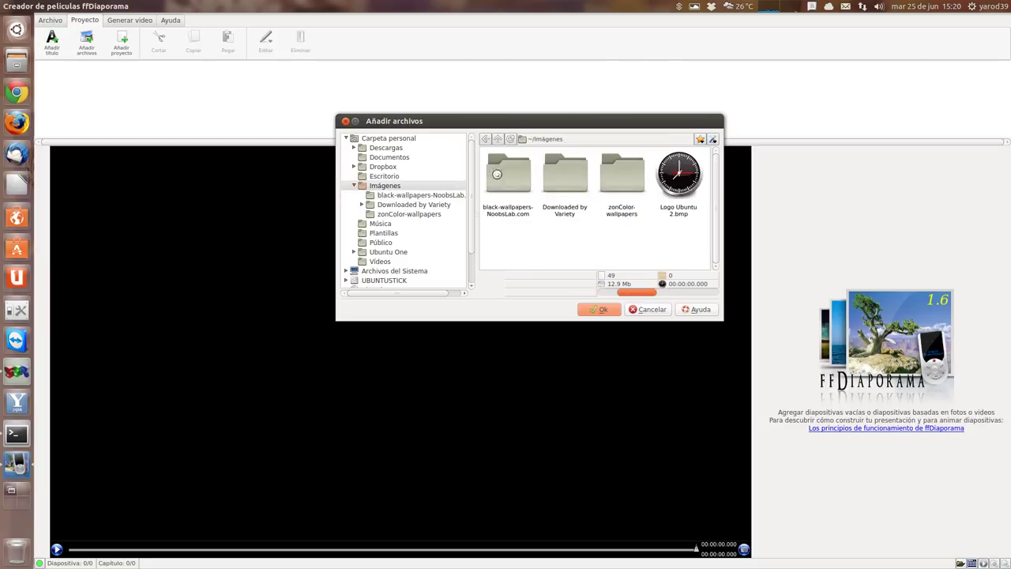
{"action": "double_click", "coordinate": [675, 184]}
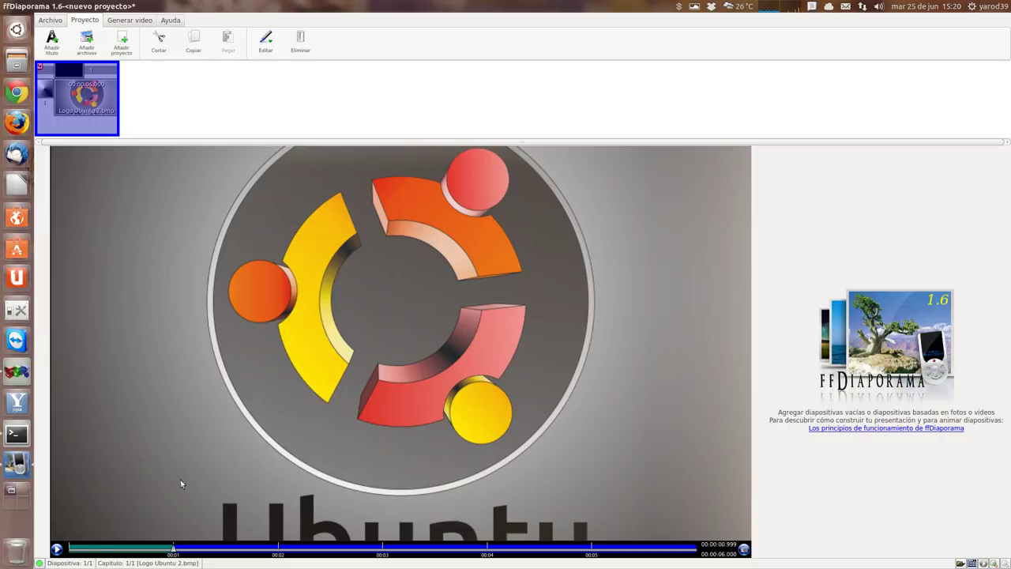
{"action": "left_click", "coordinate": [56, 549]}
Step: Shrink the logo slide's image block to about 1487 by 836, placed at about 217, 190, and accept the slide properties
{"action": "left_click", "coordinate": [268, 43]}
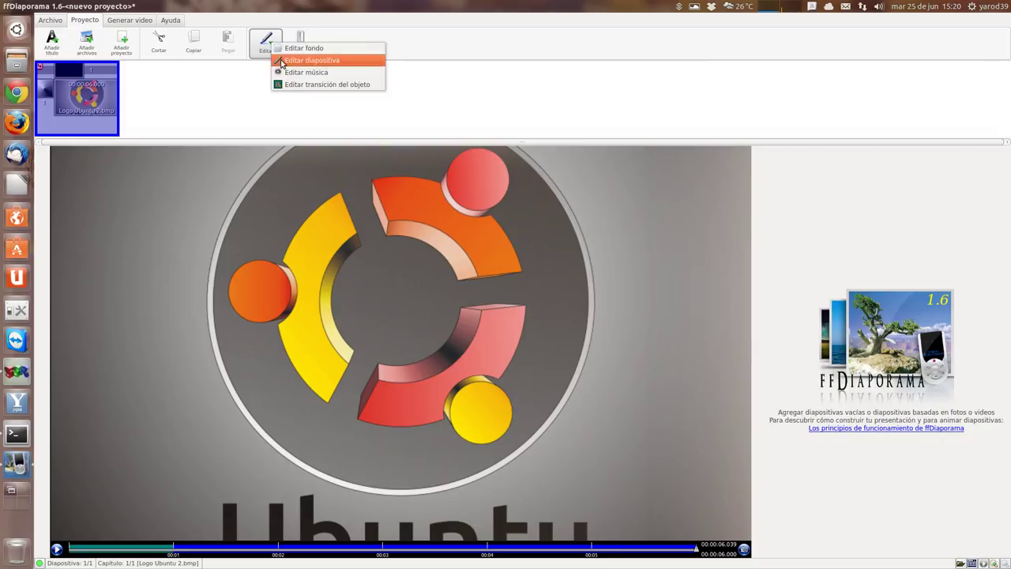
{"action": "left_click", "coordinate": [281, 61]}
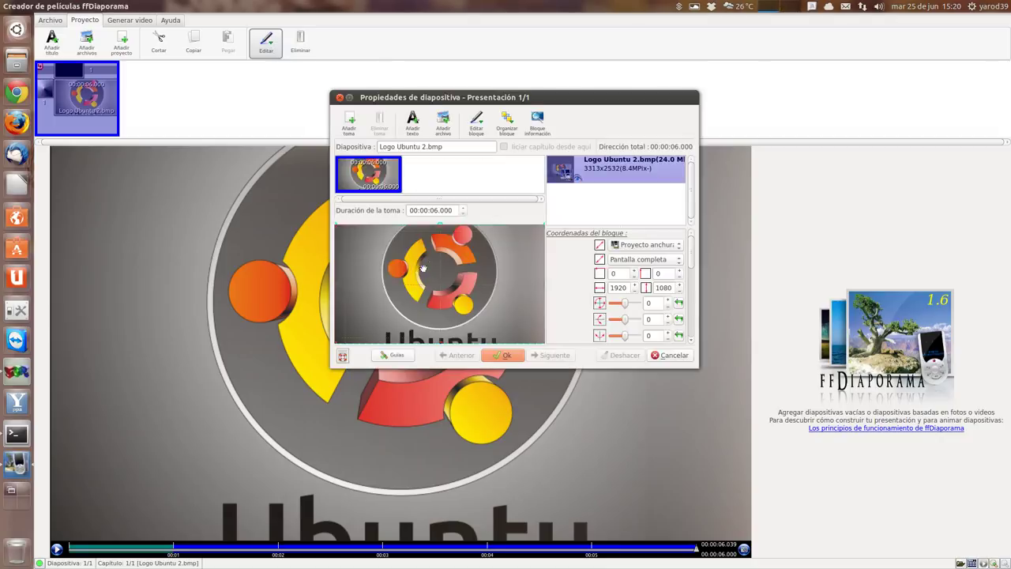
{"action": "left_click_drag", "start_coordinate": [434, 260], "coordinate": [435, 277]}
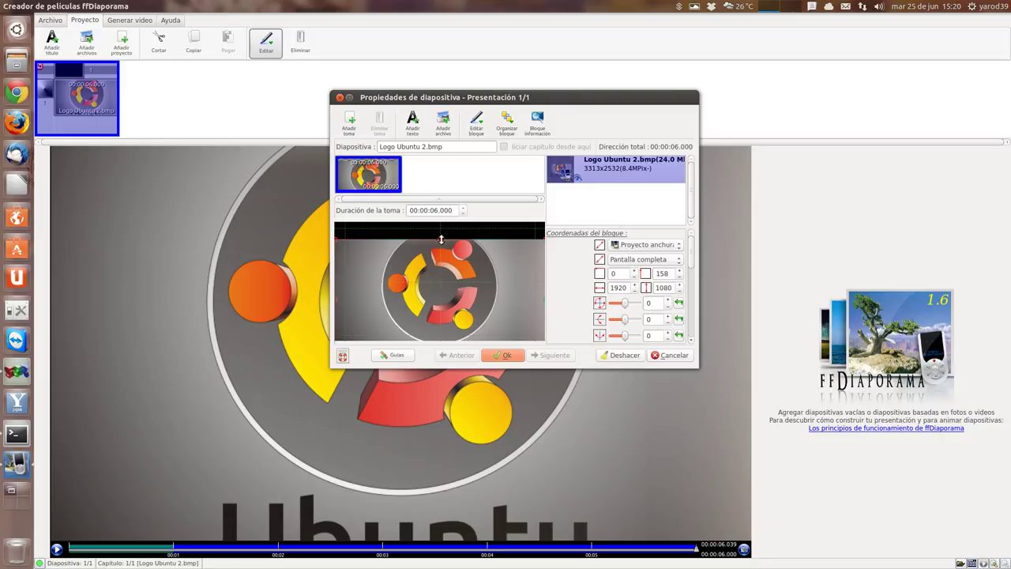
{"action": "left_click_drag", "start_coordinate": [440, 238], "coordinate": [440, 256]}
{"action": "mouse_move", "coordinate": [431, 308]}
{"action": "left_mouse_down"}
{"action": "mouse_move", "coordinate": [426, 280]}
{"action": "mouse_move", "coordinate": [427, 296]}
{"action": "left_mouse_up"}
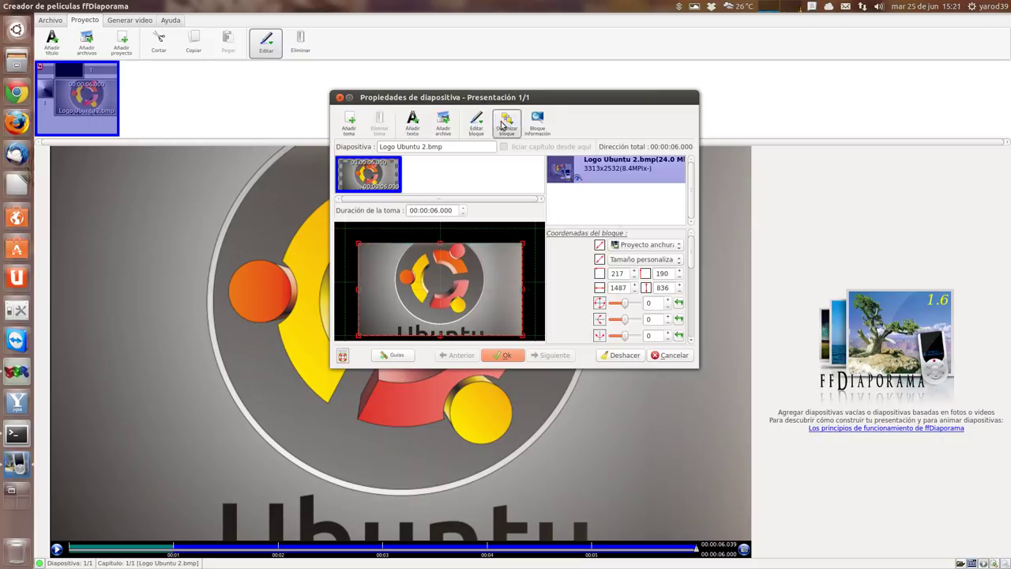
{"action": "left_click", "coordinate": [508, 356]}
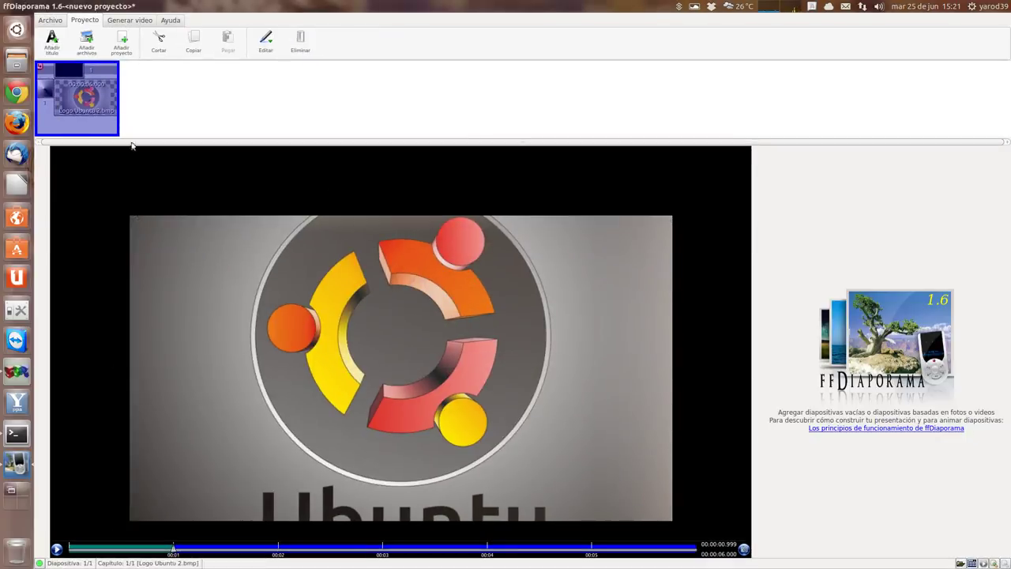
Step: Try to add black (1).png from the black-wallpapers-NoobsLab.com folder as a new slide
{"action": "left_click", "coordinate": [94, 43]}
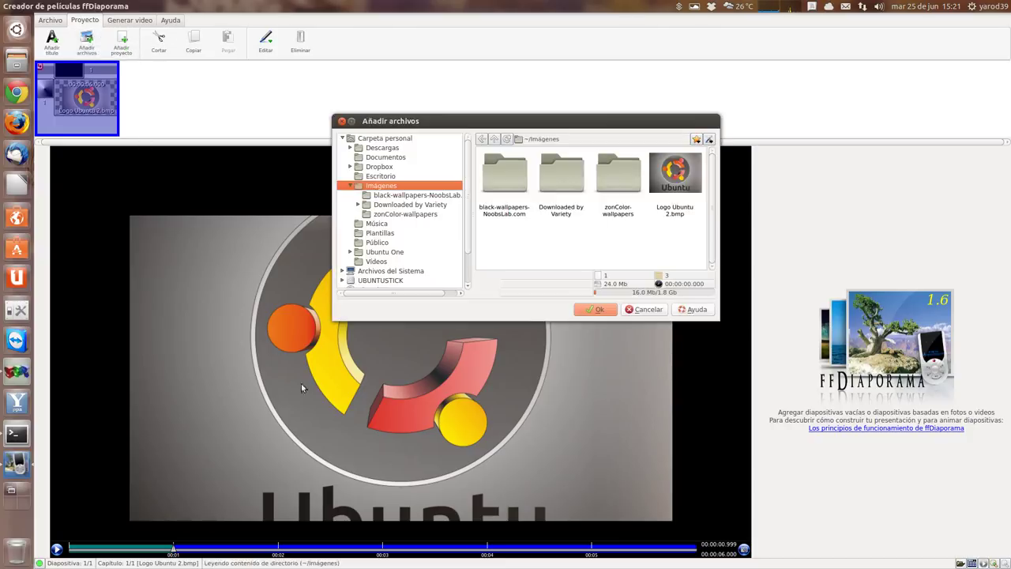
{"action": "double_click", "coordinate": [517, 183]}
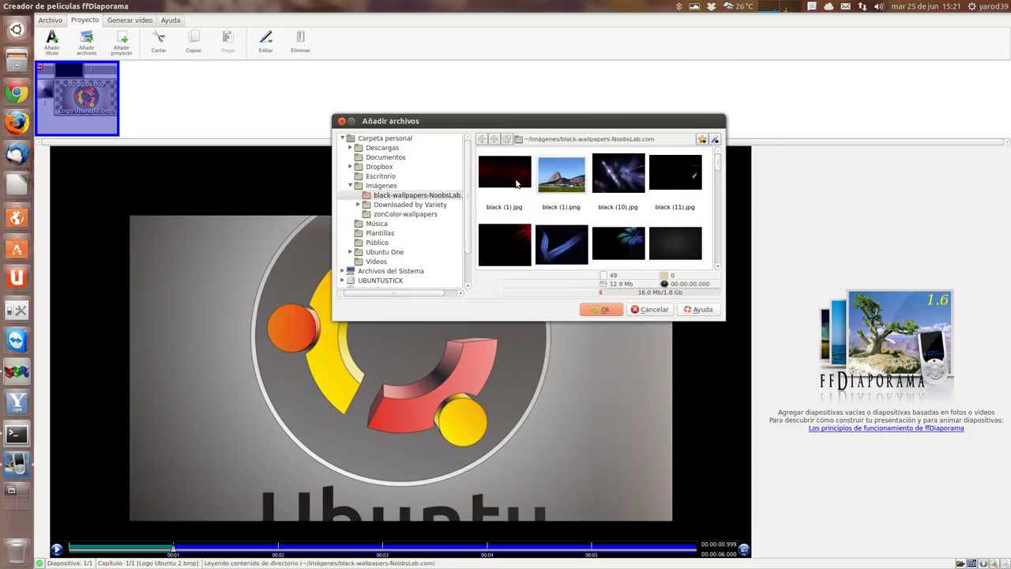
{"action": "double_click", "coordinate": [561, 174]}
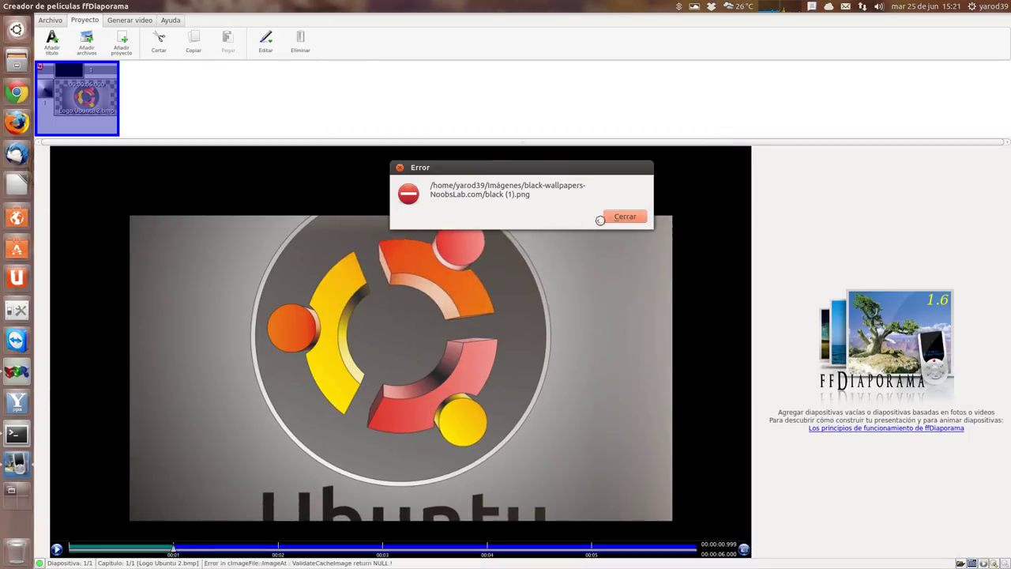
{"action": "left_click", "coordinate": [624, 218]}
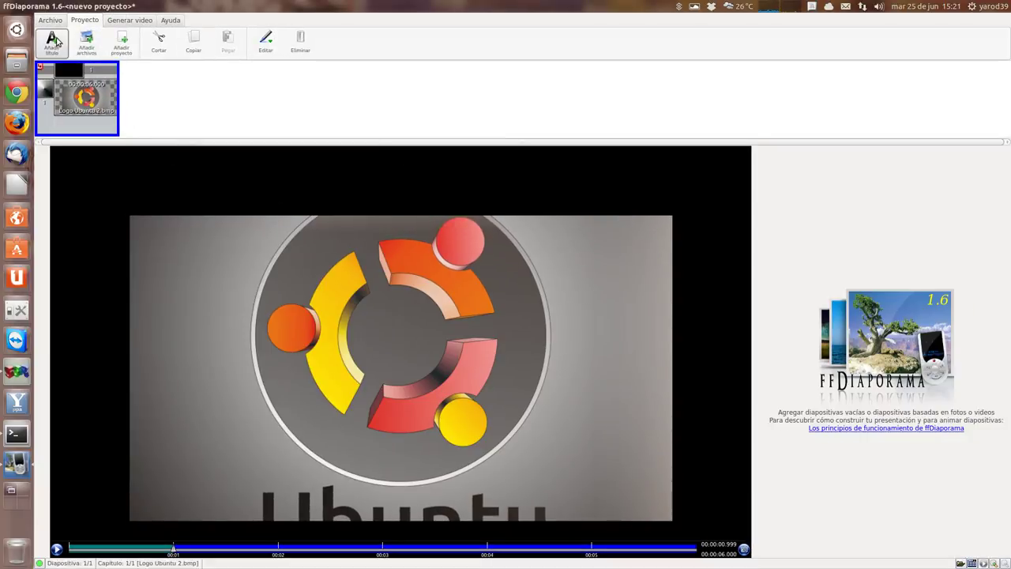
Step: Add wallpaper-1281429.jpg from the wallbase_type_all_order_favs folder inside Imágenes/Downloaded by Variety as a new slide
{"action": "left_click", "coordinate": [84, 42]}
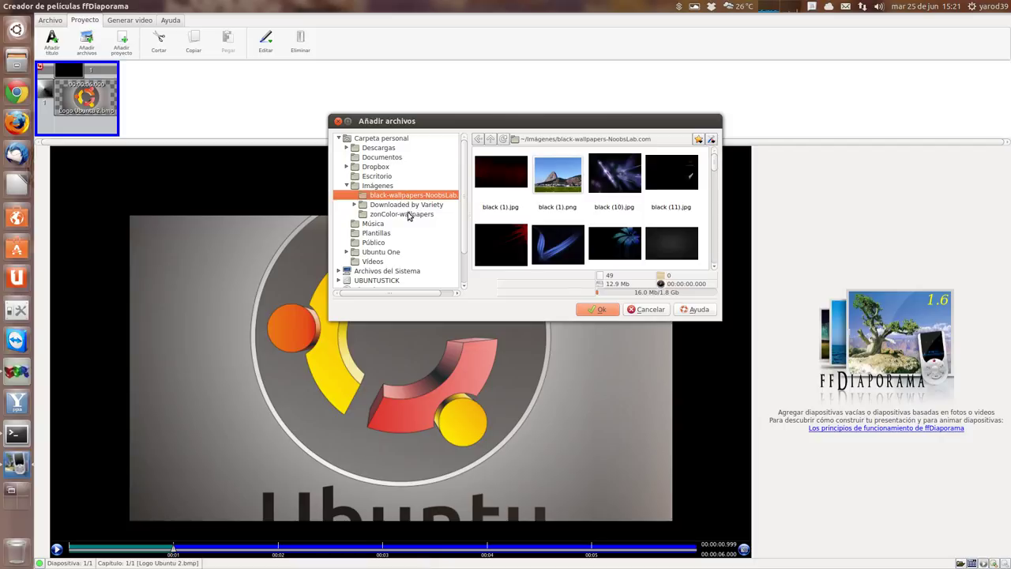
{"action": "left_click", "coordinate": [409, 215]}
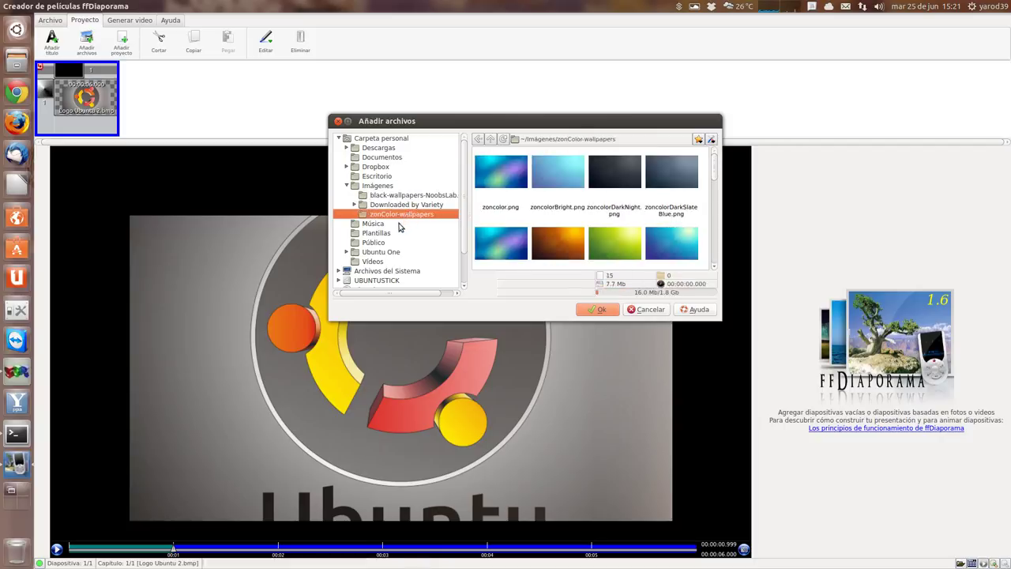
{"action": "left_click", "coordinate": [387, 187]}
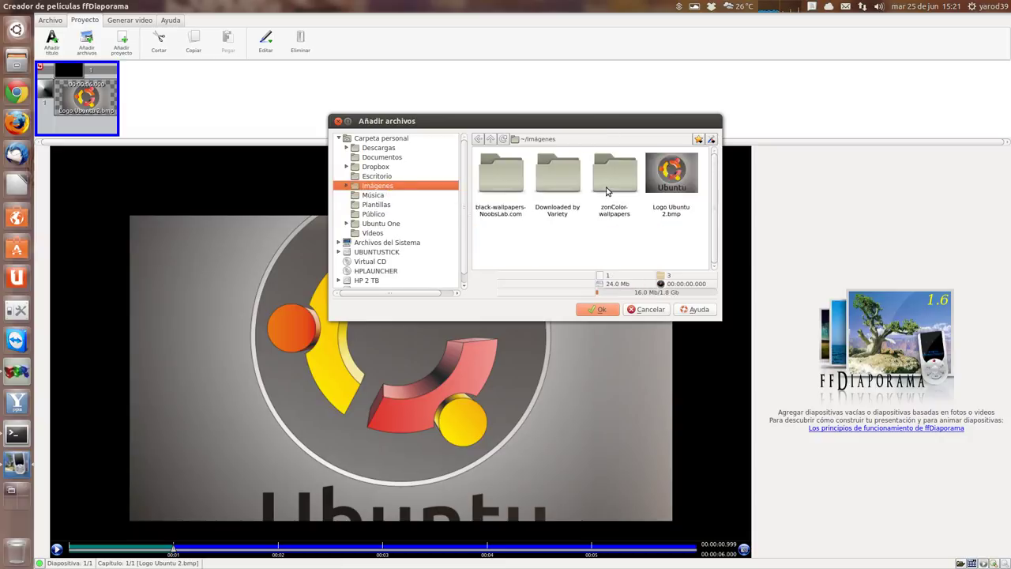
{"action": "double_click", "coordinate": [561, 188]}
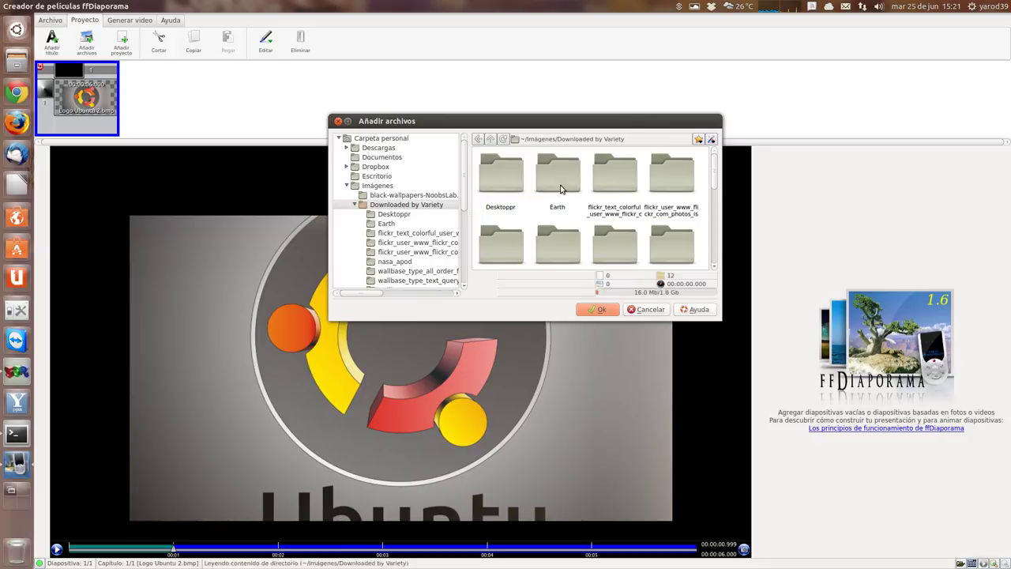
{"action": "double_click", "coordinate": [490, 183]}
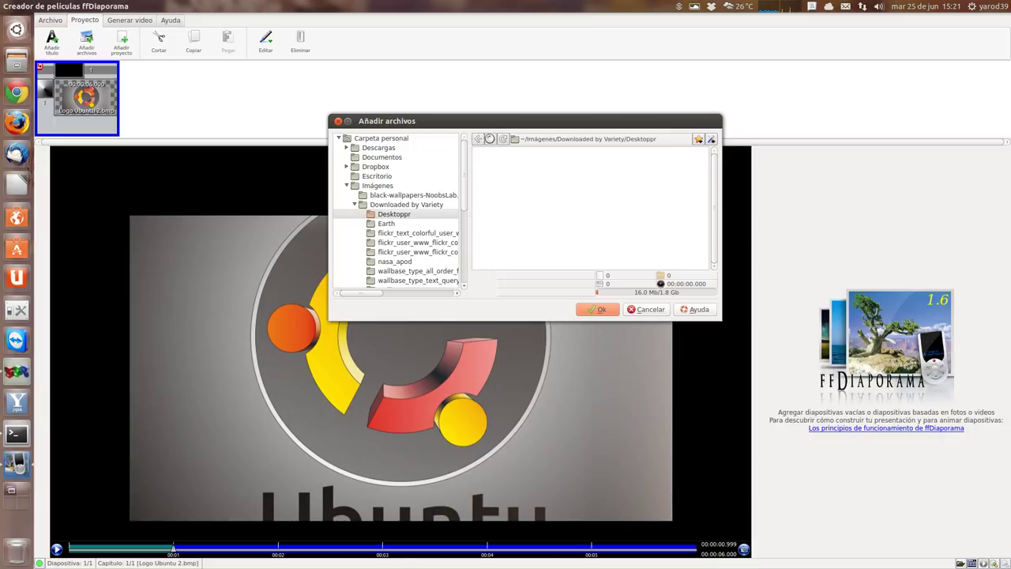
{"action": "left_click", "coordinate": [489, 139]}
{"action": "left_click", "coordinate": [620, 182]}
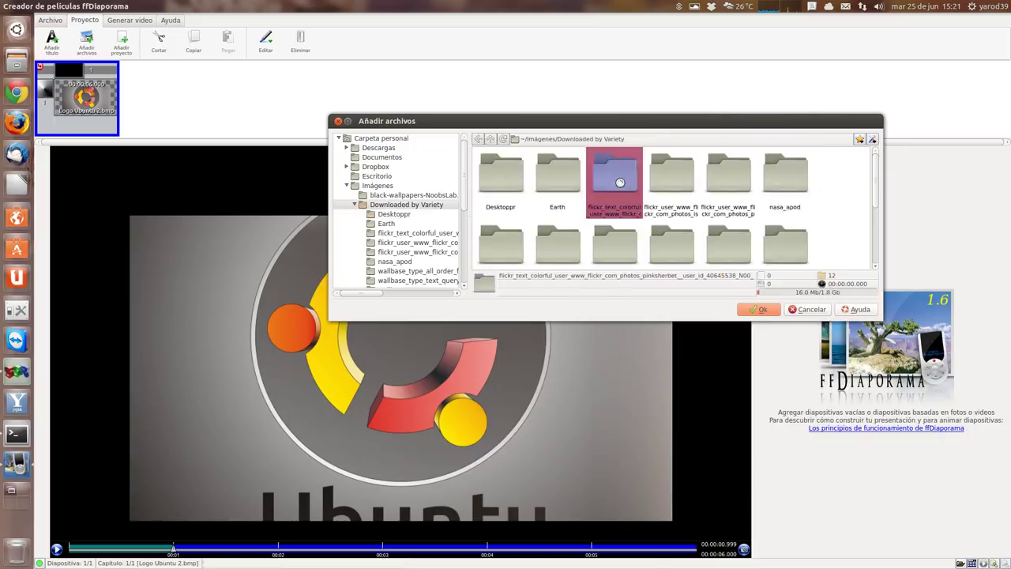
{"action": "double_click", "coordinate": [620, 182]}
{"action": "left_click", "coordinate": [490, 140]}
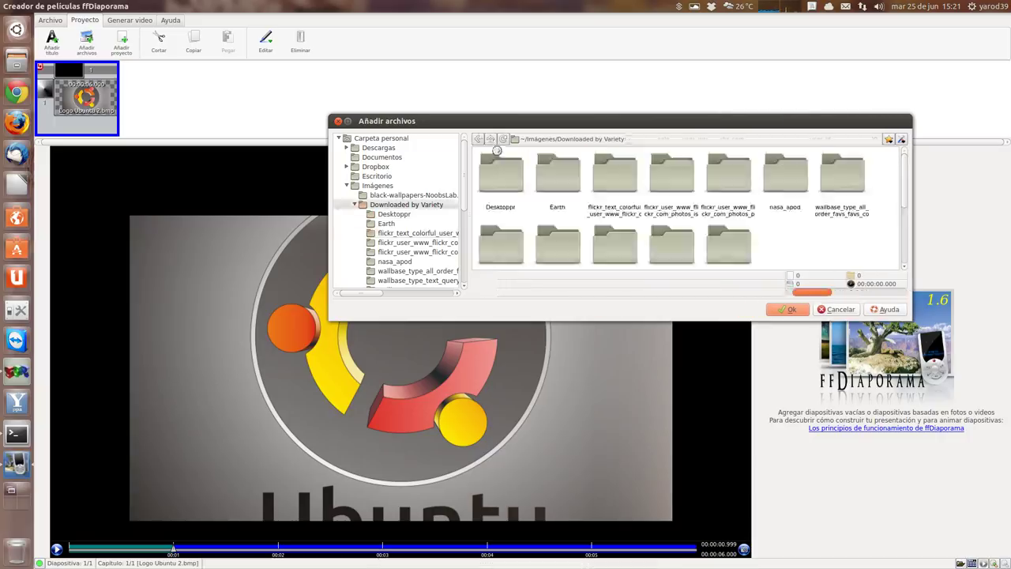
{"action": "left_click", "coordinate": [843, 187]}
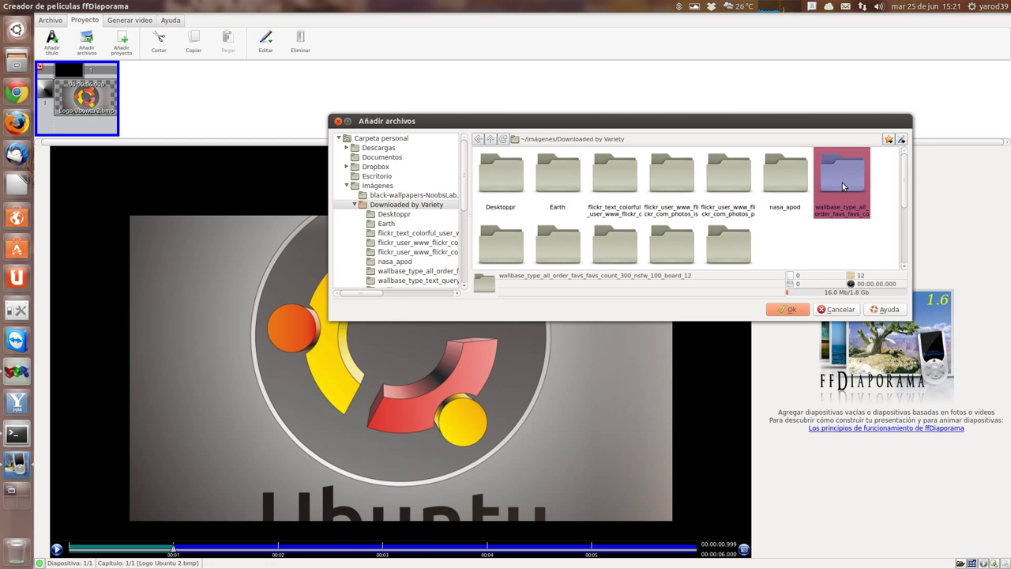
{"action": "double_click", "coordinate": [843, 186]}
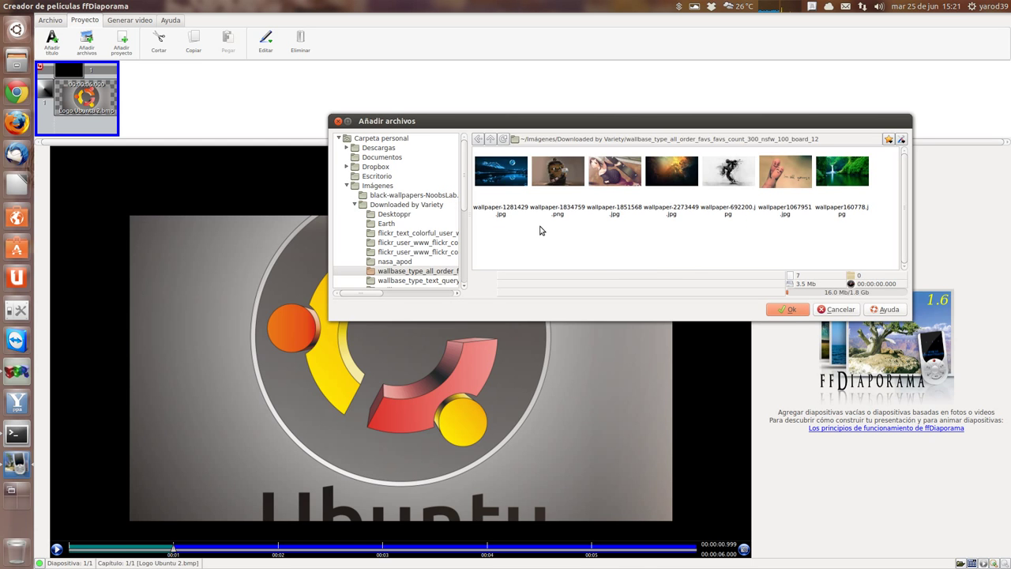
{"action": "double_click", "coordinate": [502, 171]}
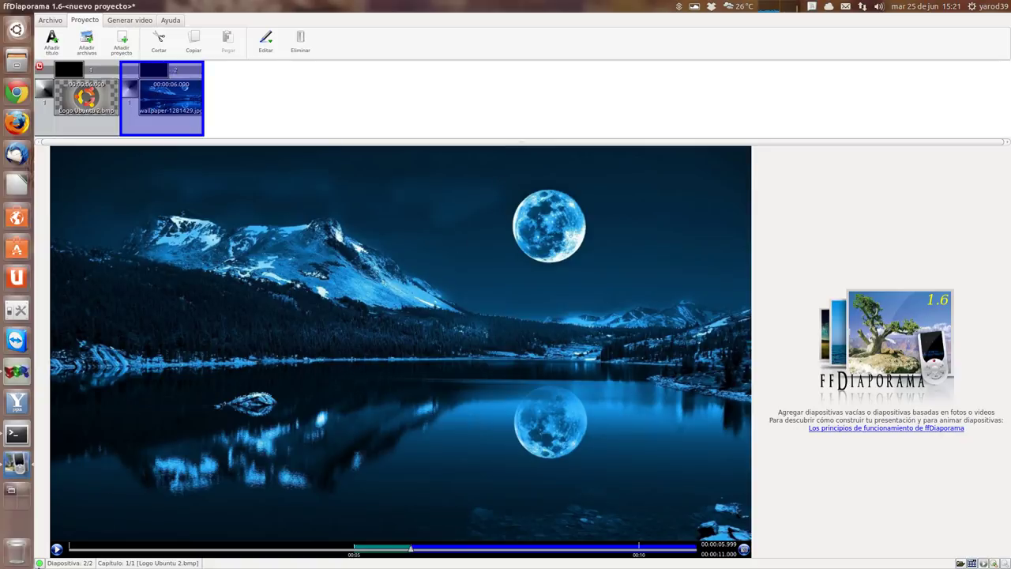
Step: Play the two-slide slideshow from the beginning in the preview
{"action": "left_click", "coordinate": [57, 549]}
{"action": "left_click", "coordinate": [75, 550]}
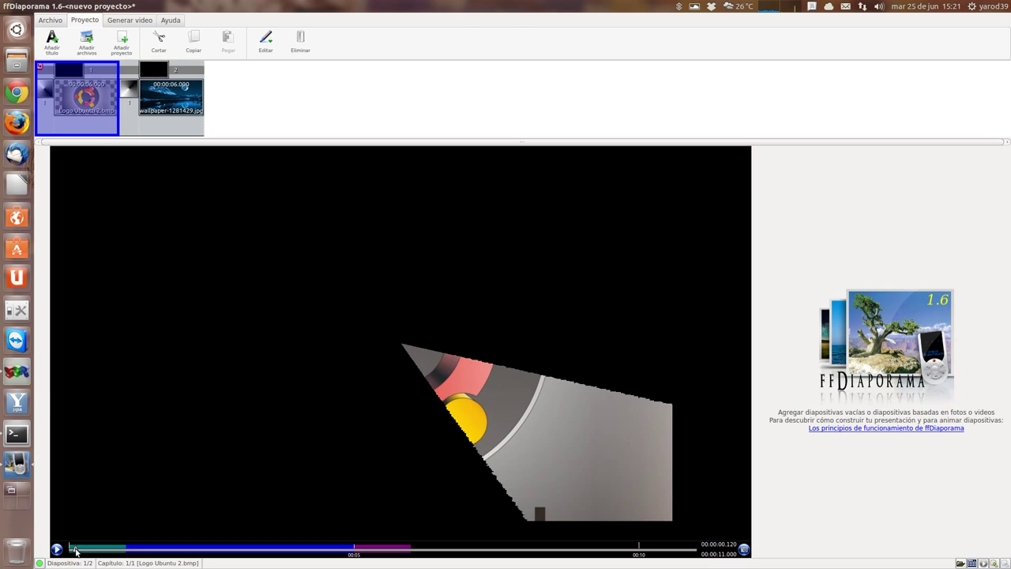
{"action": "left_click_drag", "start_coordinate": [72, 549], "coordinate": [59, 555]}
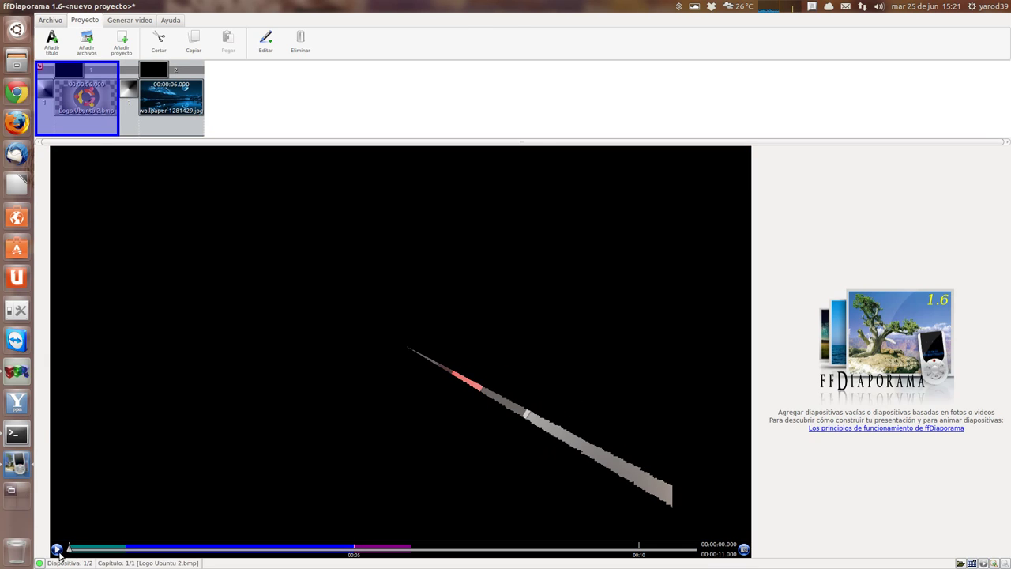
{"action": "left_click", "coordinate": [57, 549]}
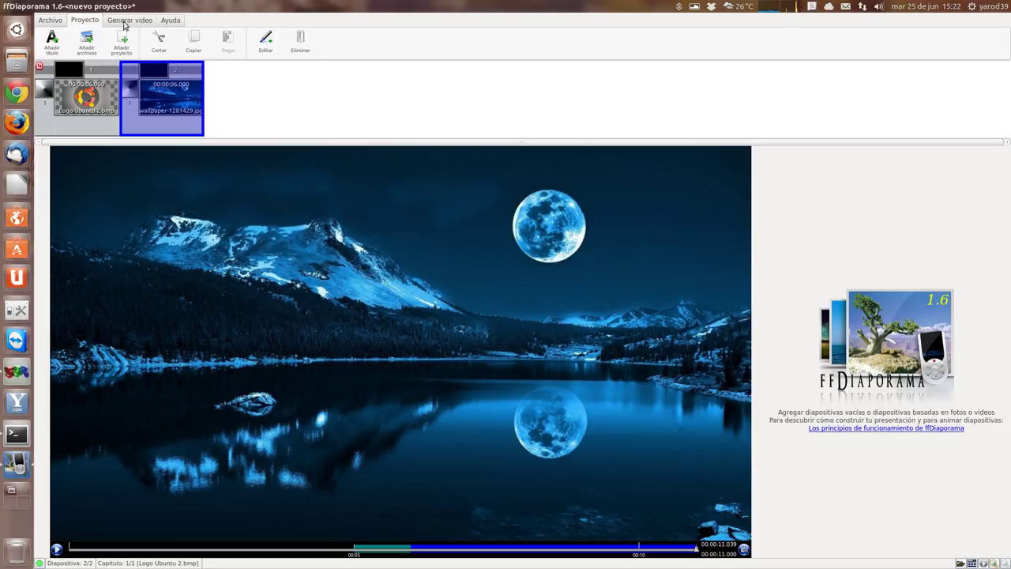
Step: Change the wallpaper slide's transition type to Deslizar, using its first variant, and accept the transition properties
{"action": "left_click", "coordinate": [269, 46]}
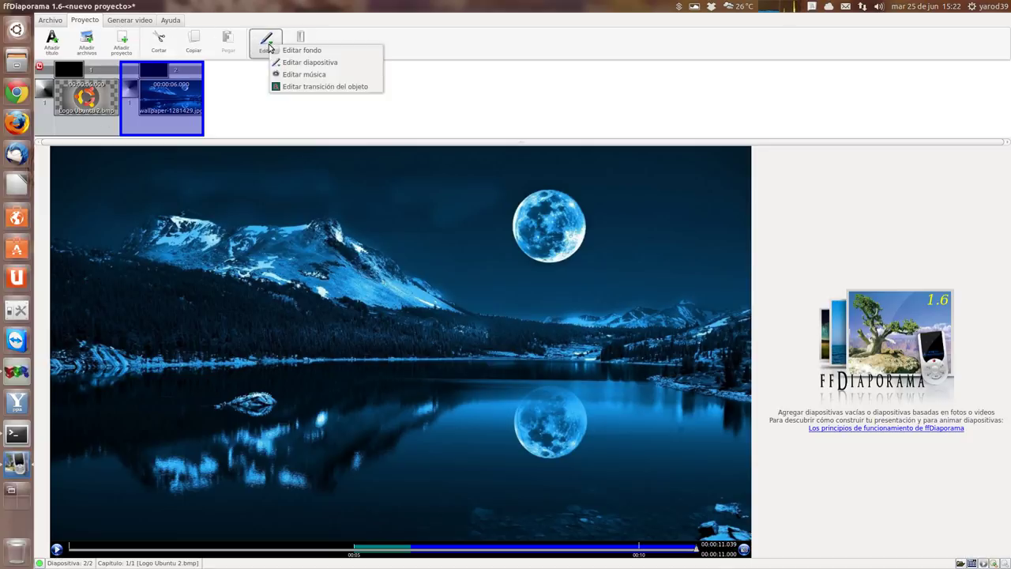
{"action": "left_click", "coordinate": [285, 86]}
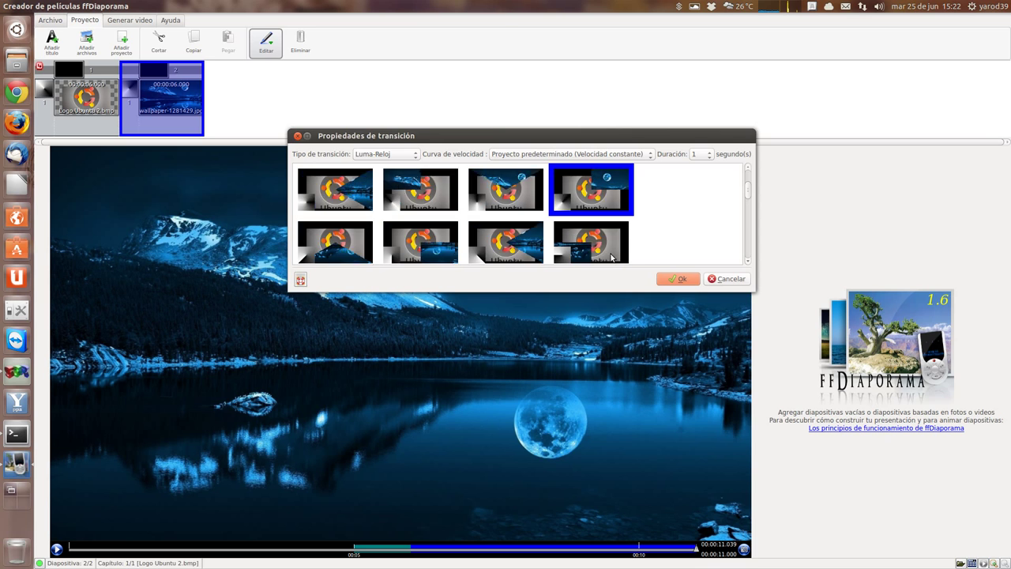
{"action": "left_click", "coordinate": [410, 155]}
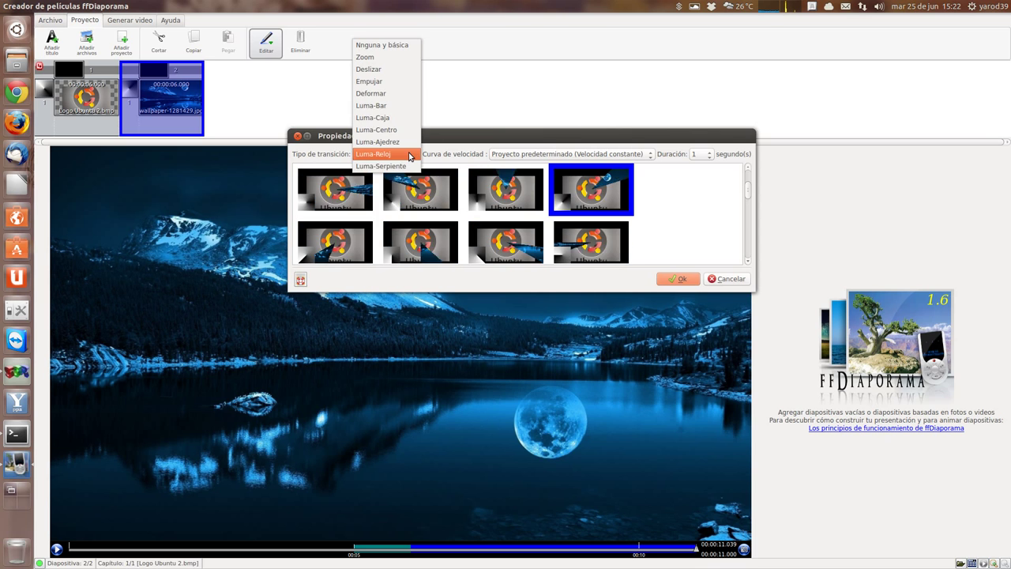
{"action": "left_click", "coordinate": [403, 57]}
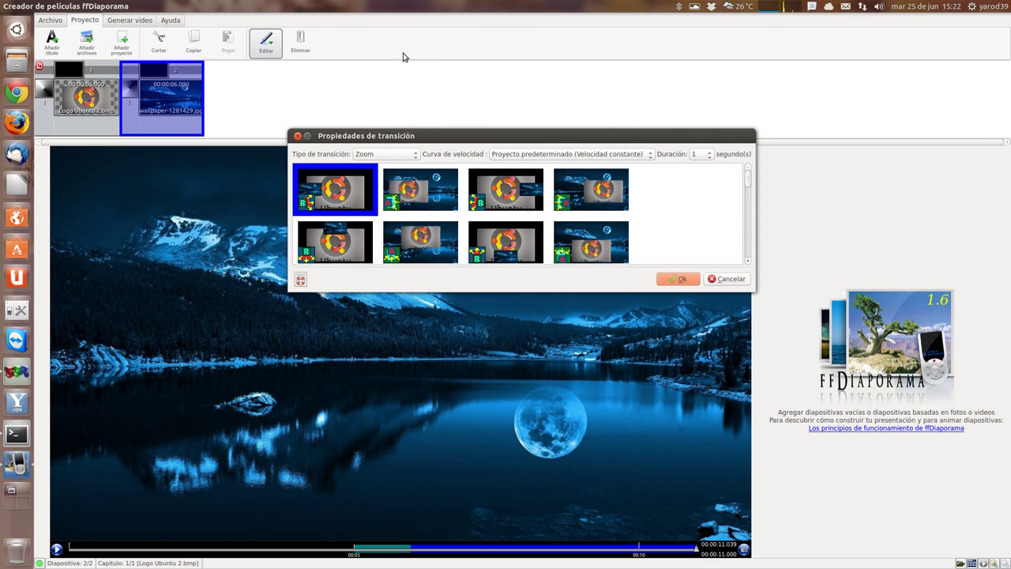
{"action": "left_click", "coordinate": [412, 155]}
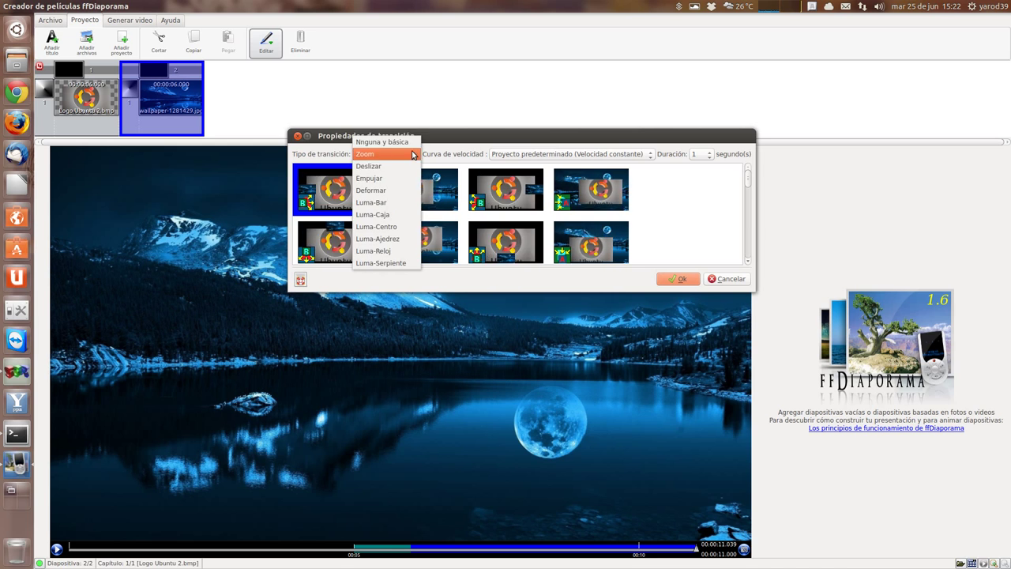
{"action": "left_click", "coordinate": [406, 166]}
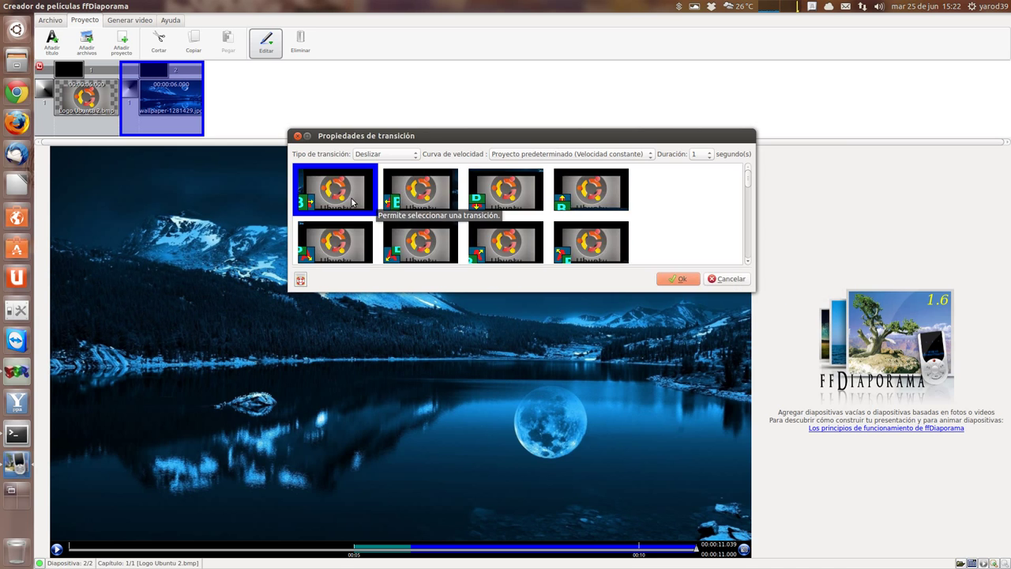
{"action": "left_click", "coordinate": [681, 281]}
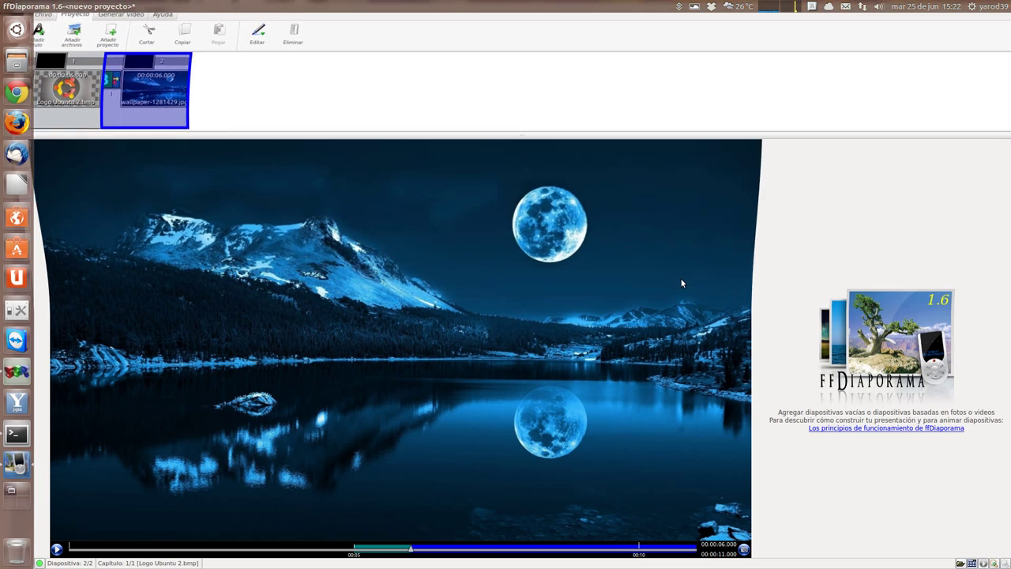
Step: Replay the slideshow from the beginning to check the slide transition, and look over the available editing options
{"action": "left_click", "coordinate": [71, 547]}
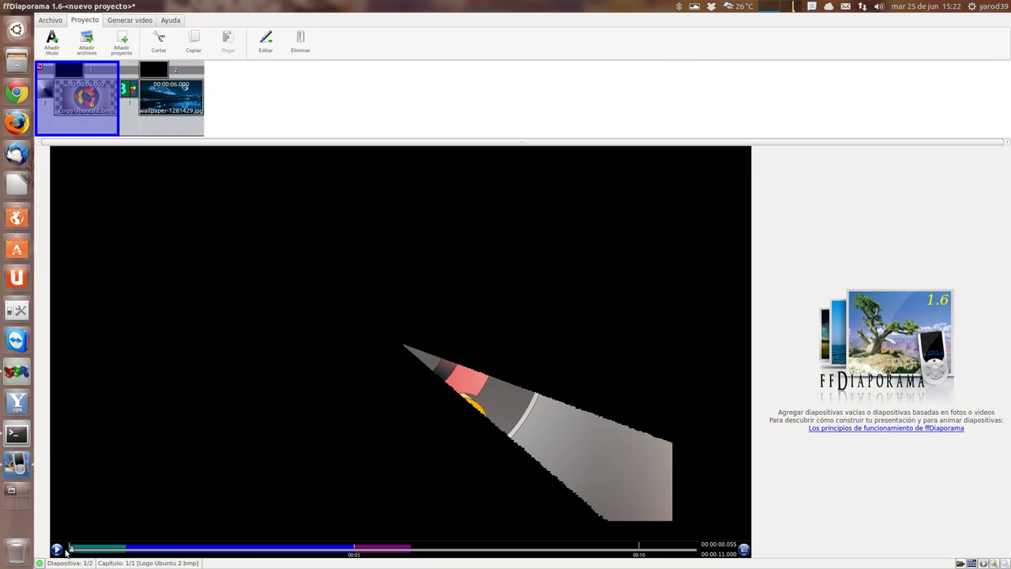
{"action": "left_click", "coordinate": [56, 549]}
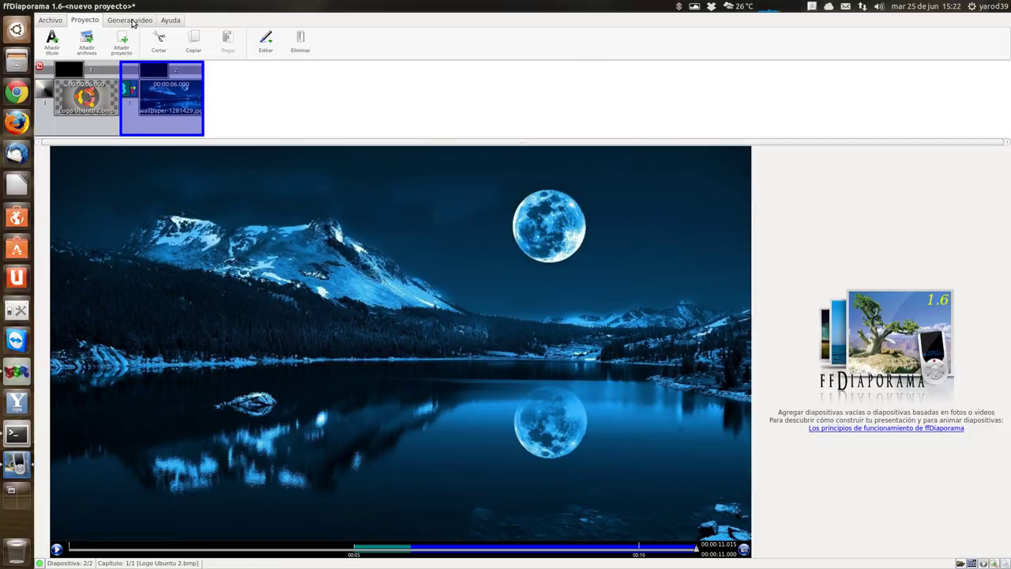
{"action": "left_click", "coordinate": [261, 47]}
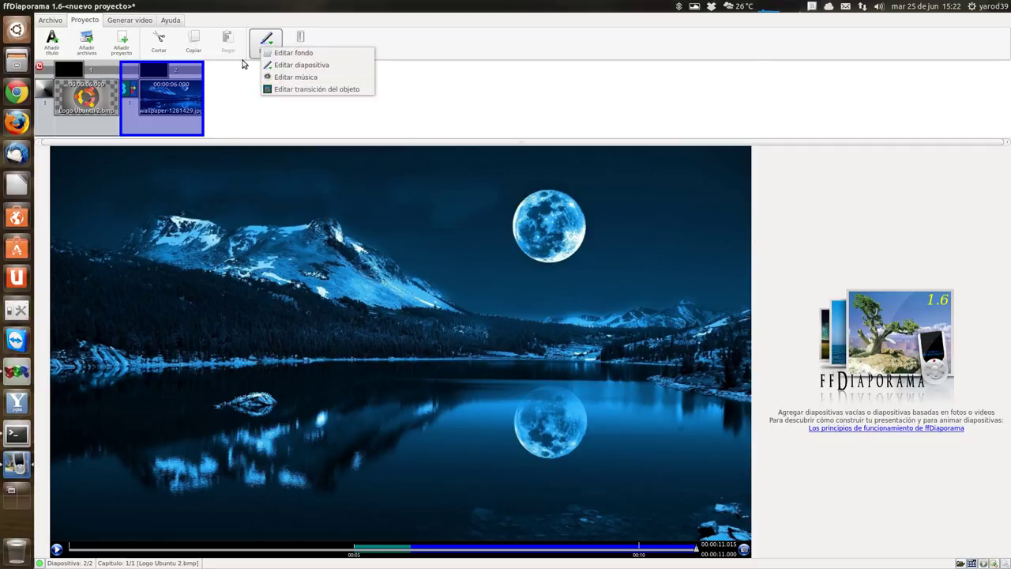
{"action": "left_click", "coordinate": [127, 22]}
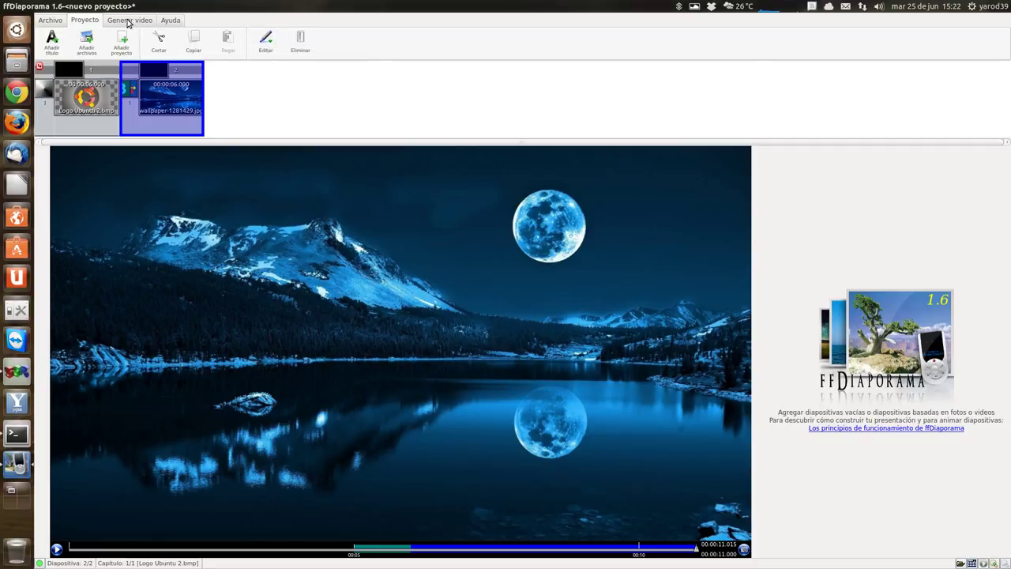
Step: Generate all slides as película.mp4 with the advanced video generator, using the MP4 format at VGA 640x360, 25 FPS
{"action": "left_click", "coordinate": [127, 22]}
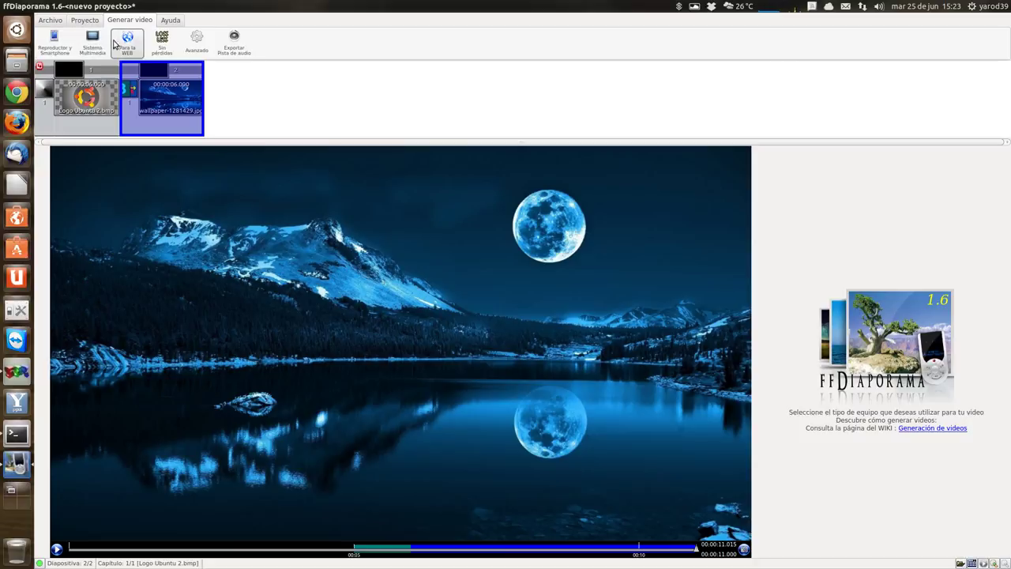
{"action": "left_click", "coordinate": [195, 44]}
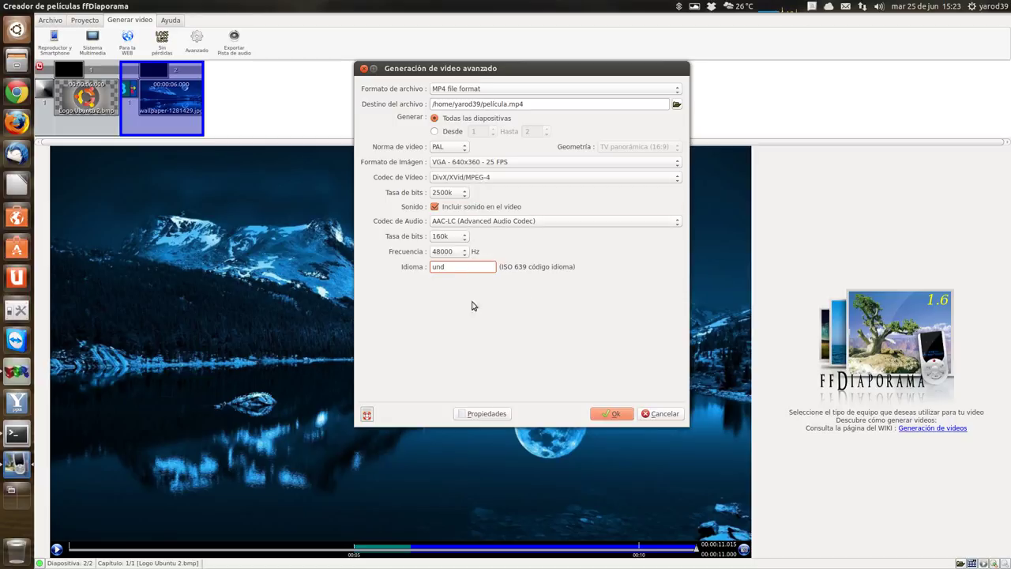
{"action": "left_click", "coordinate": [612, 413]}
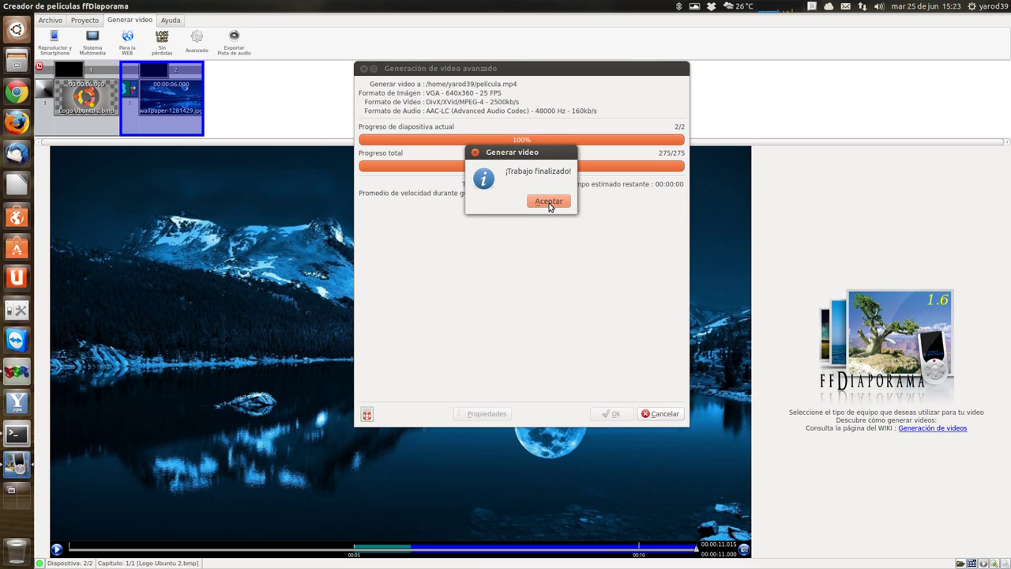
{"action": "left_click", "coordinate": [549, 201]}
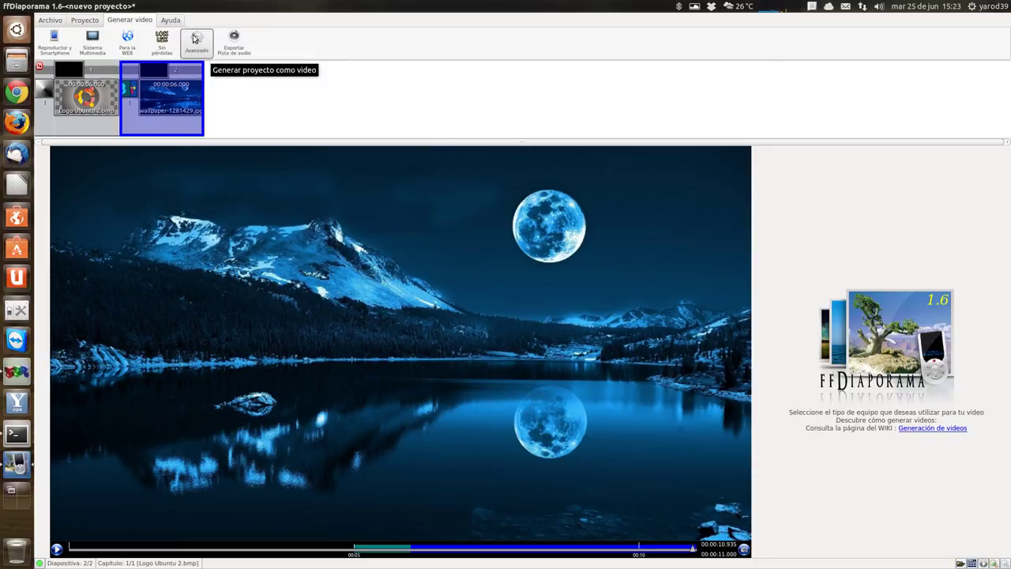
Step: View the help options and close the program, choosing to save the project but cancelling the save dialog
{"action": "left_click", "coordinate": [171, 20]}
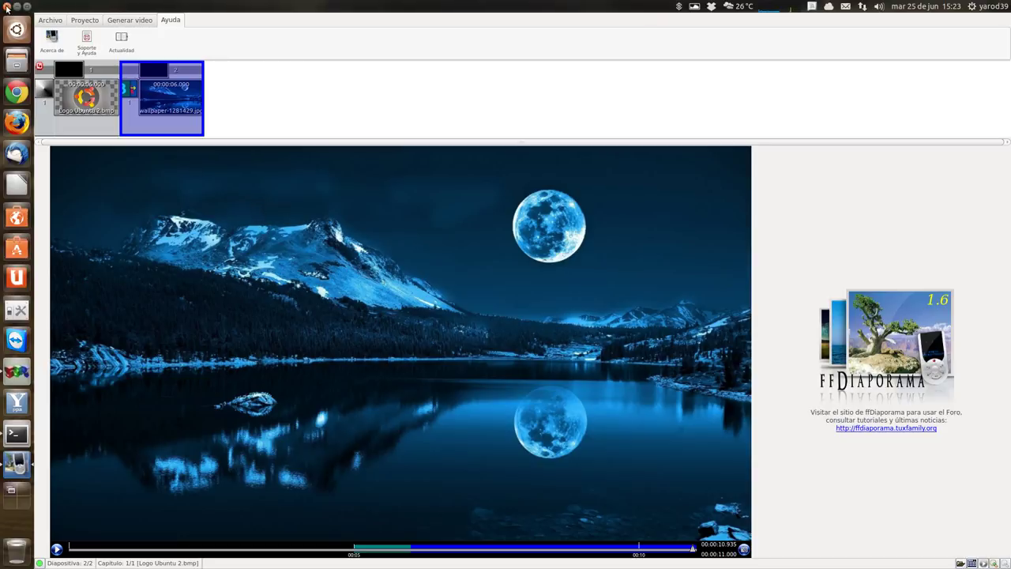
{"action": "left_click", "coordinate": [7, 7]}
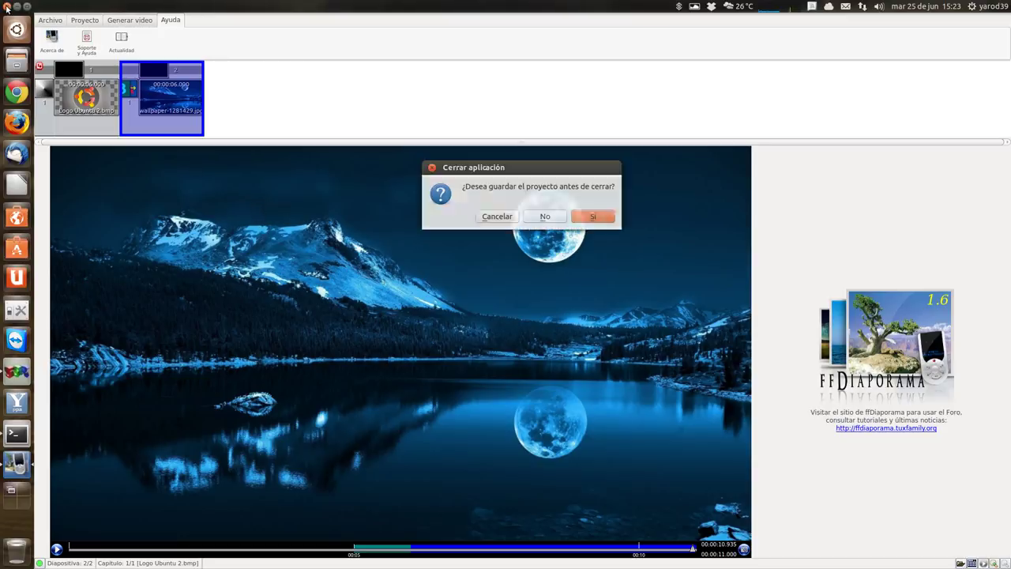
{"action": "left_click", "coordinate": [588, 217]}
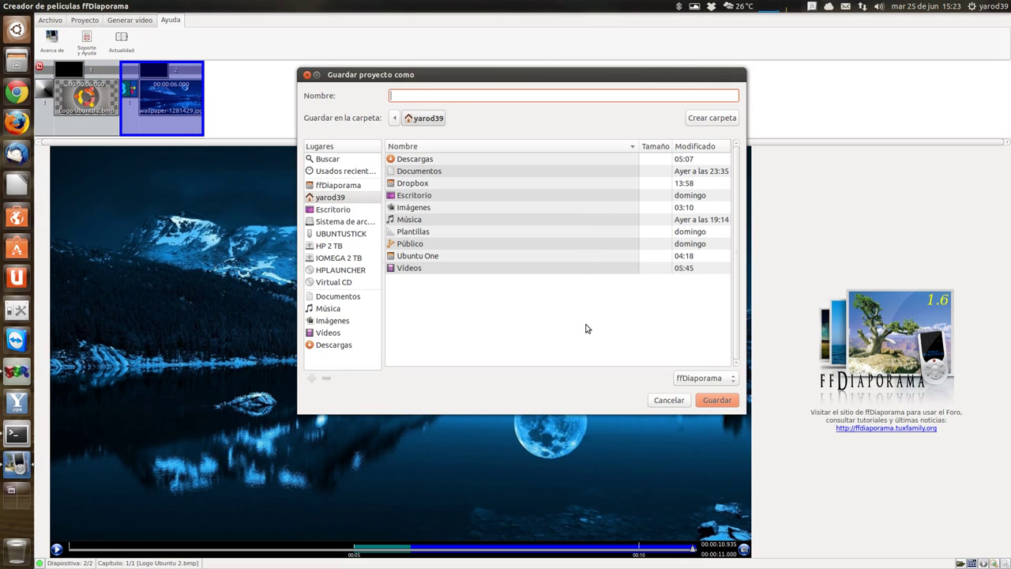
{"action": "left_click", "coordinate": [667, 400]}
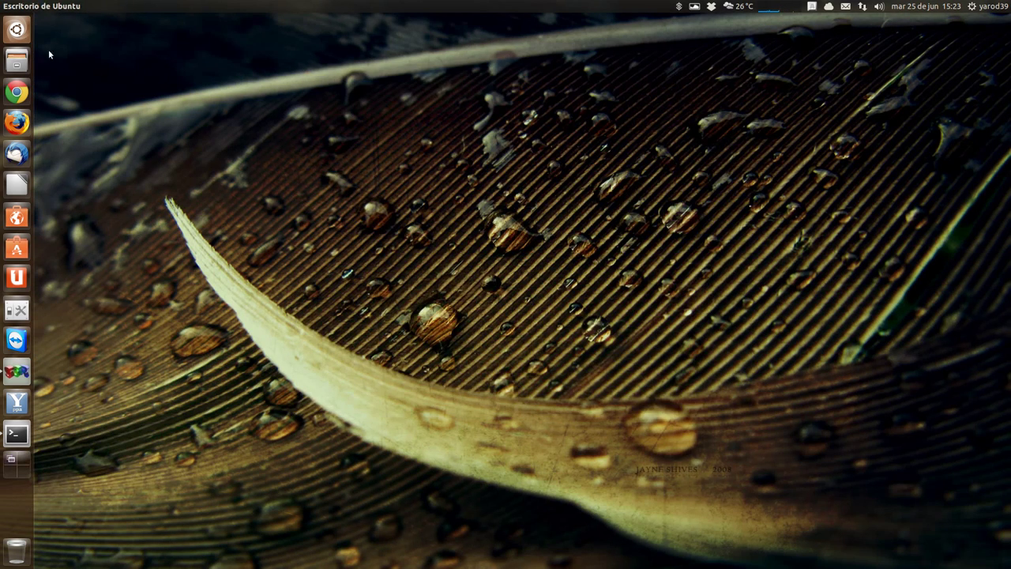
Step: Play the generated película.mp4 from the home folder in VLC, and close the player
{"action": "left_click", "coordinate": [16, 55]}
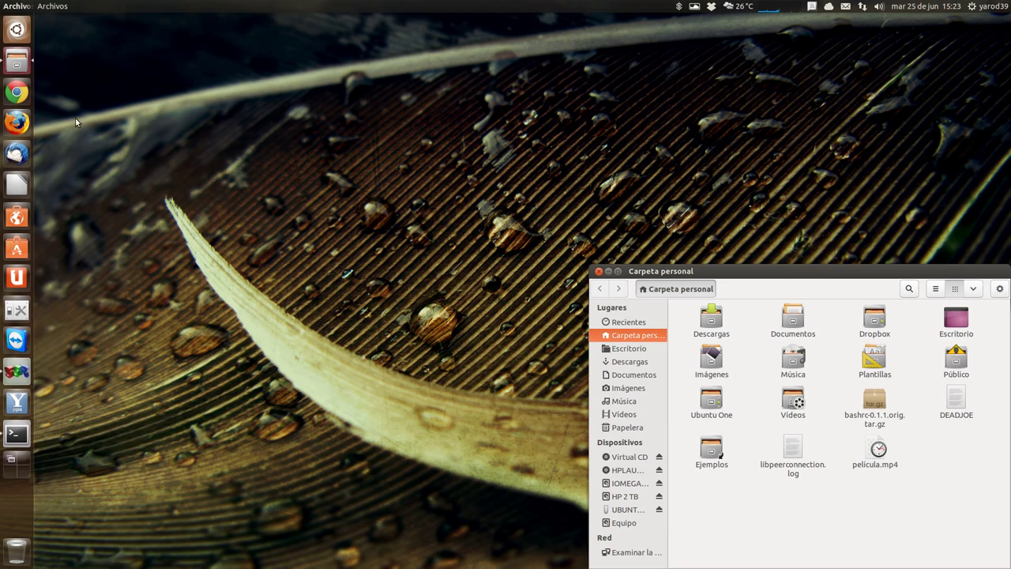
{"action": "double_click", "coordinate": [873, 452]}
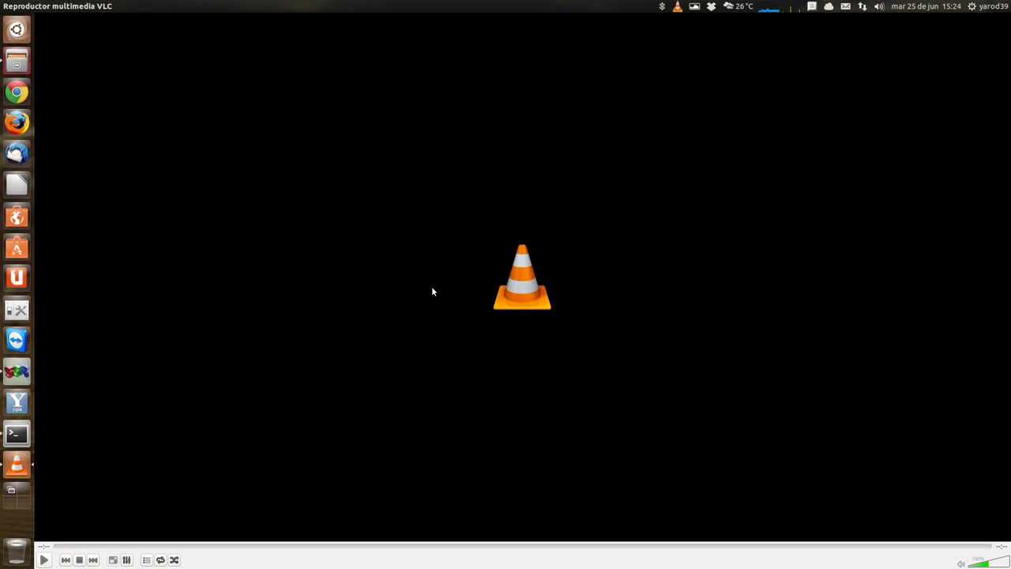
{"action": "left_click", "coordinate": [7, 5]}
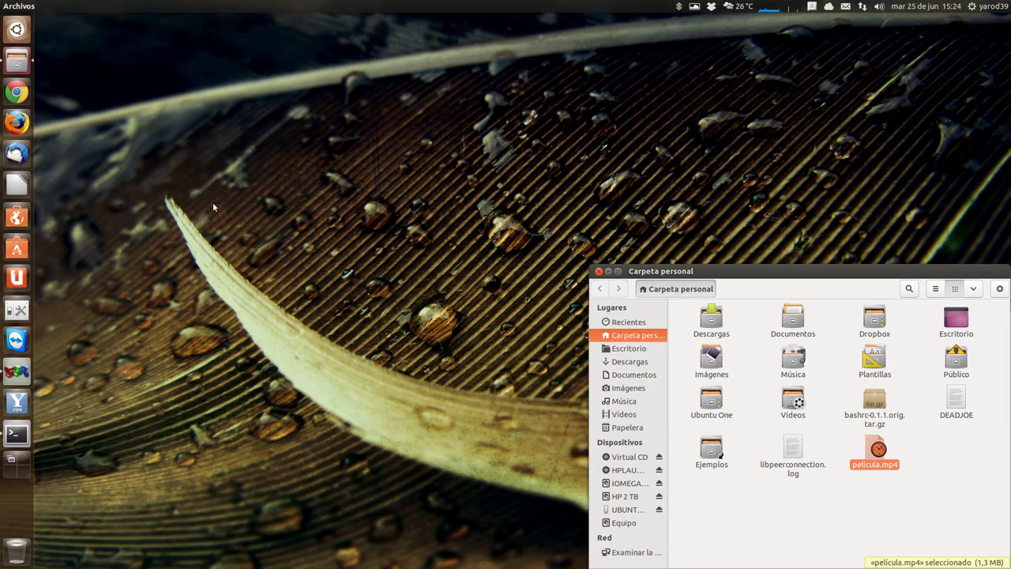
Step: Close the home folder window, switch to the open Terminal and move its window towards the middle of the desktop
{"action": "left_click", "coordinate": [598, 271]}
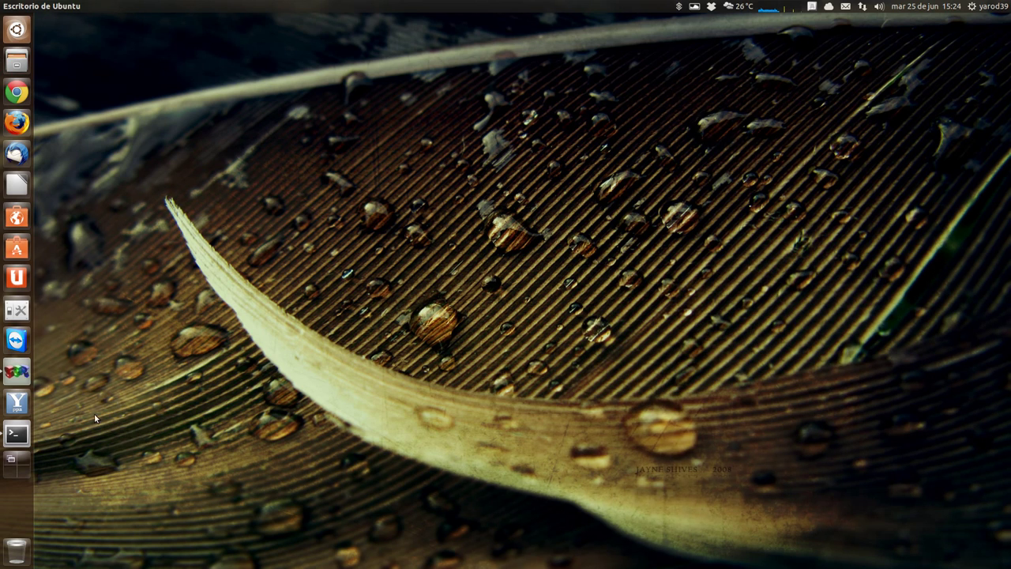
{"action": "left_click", "coordinate": [16, 439]}
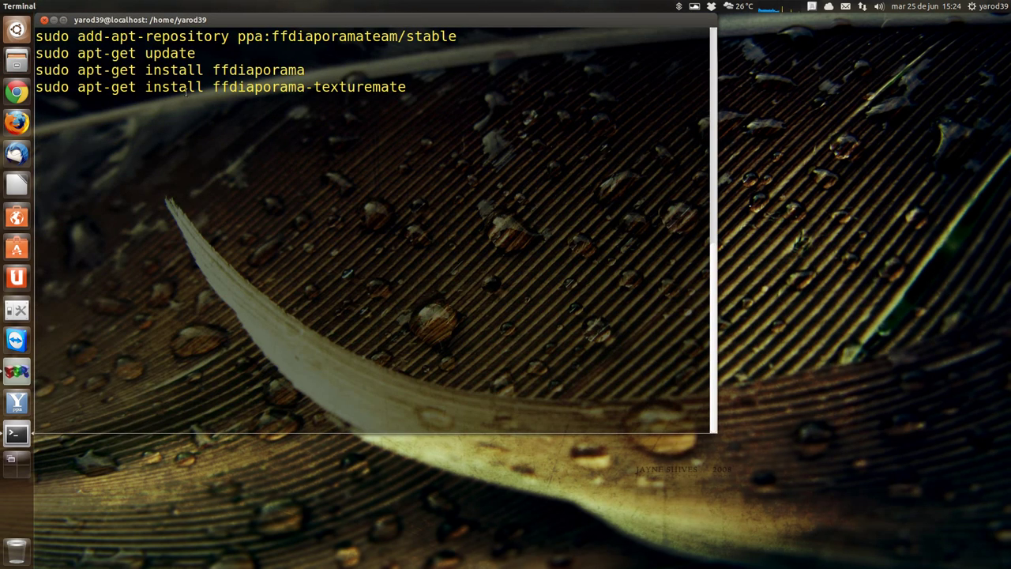
{"action": "left_click_drag", "start_coordinate": [193, 24], "coordinate": [411, 127]}
Step: Examine the repository, update and install commands for ffdiaporama and ffdiaporama-texturemate at an enlarged size, and minimise the terminal window
{"action": "scroll", "coordinate": [428, 229], "scroll_direction": "up", "scroll_amount": 3}
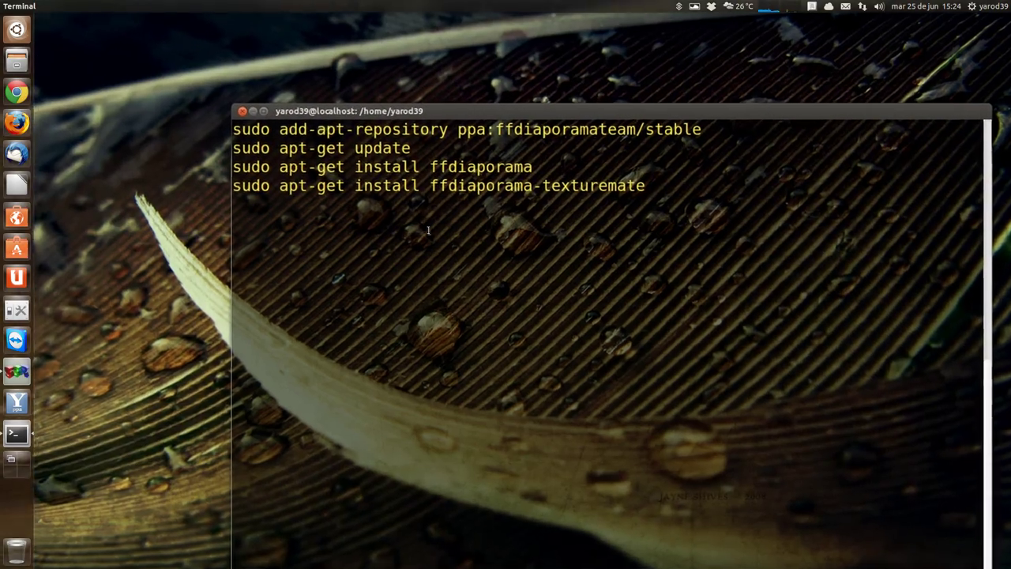
{"action": "scroll", "coordinate": [429, 230], "scroll_direction": "up", "scroll_amount": 2}
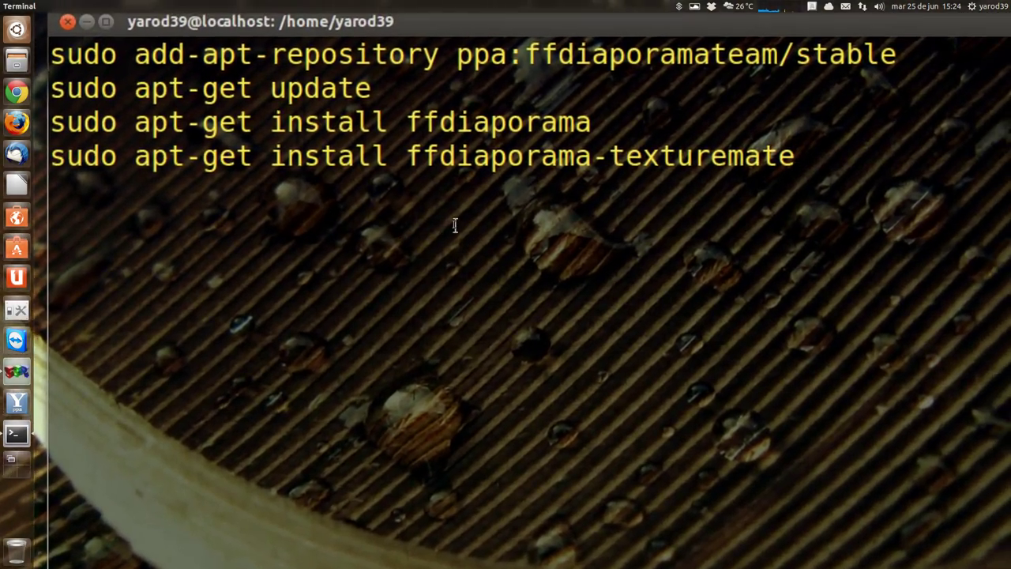
{"action": "scroll", "coordinate": [457, 225], "scroll_direction": "up", "scroll_amount": 2}
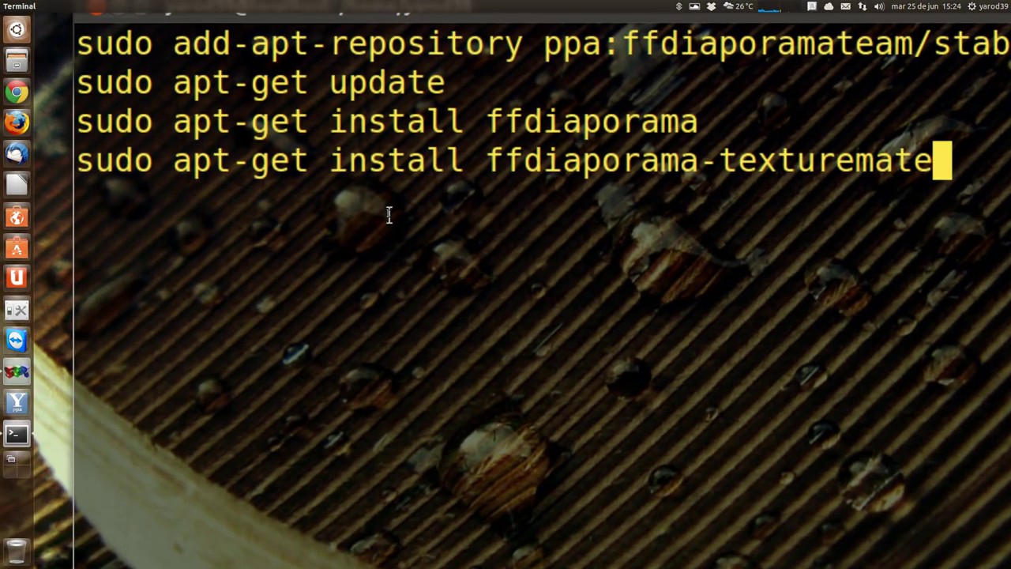
{"action": "scroll", "coordinate": [389, 224], "scroll_direction": "down", "scroll_amount": 1}
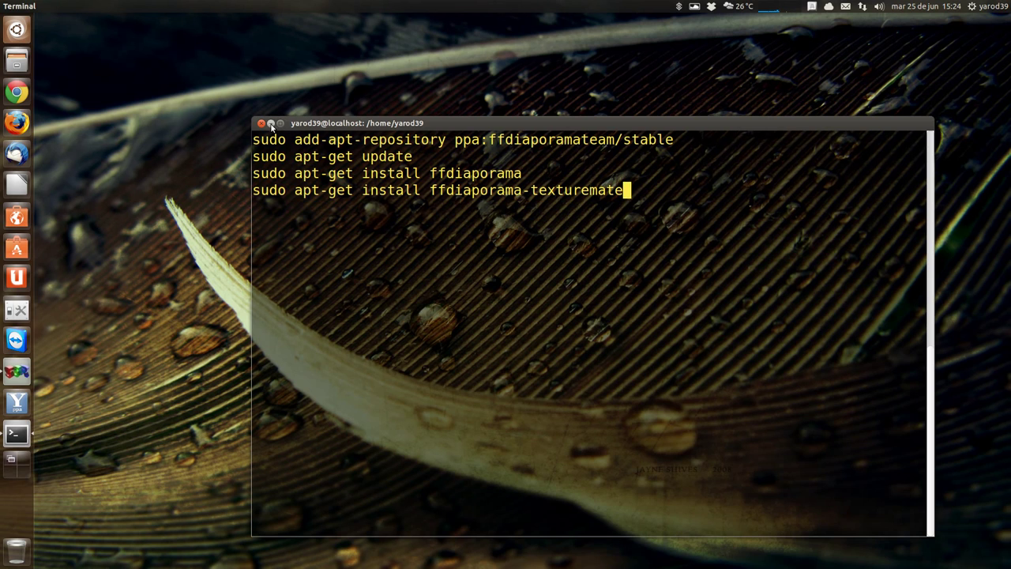
{"action": "left_click", "coordinate": [271, 123]}
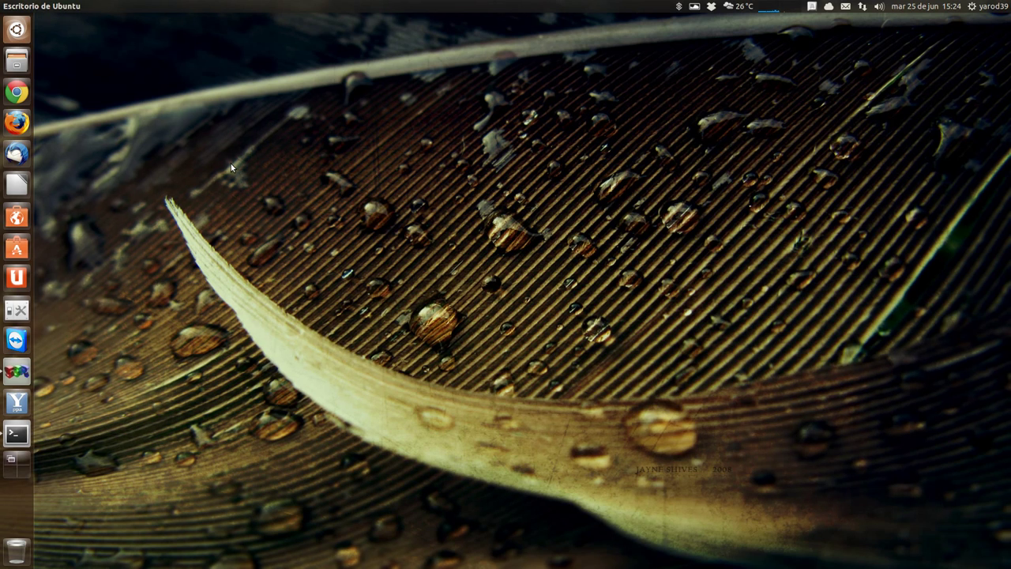